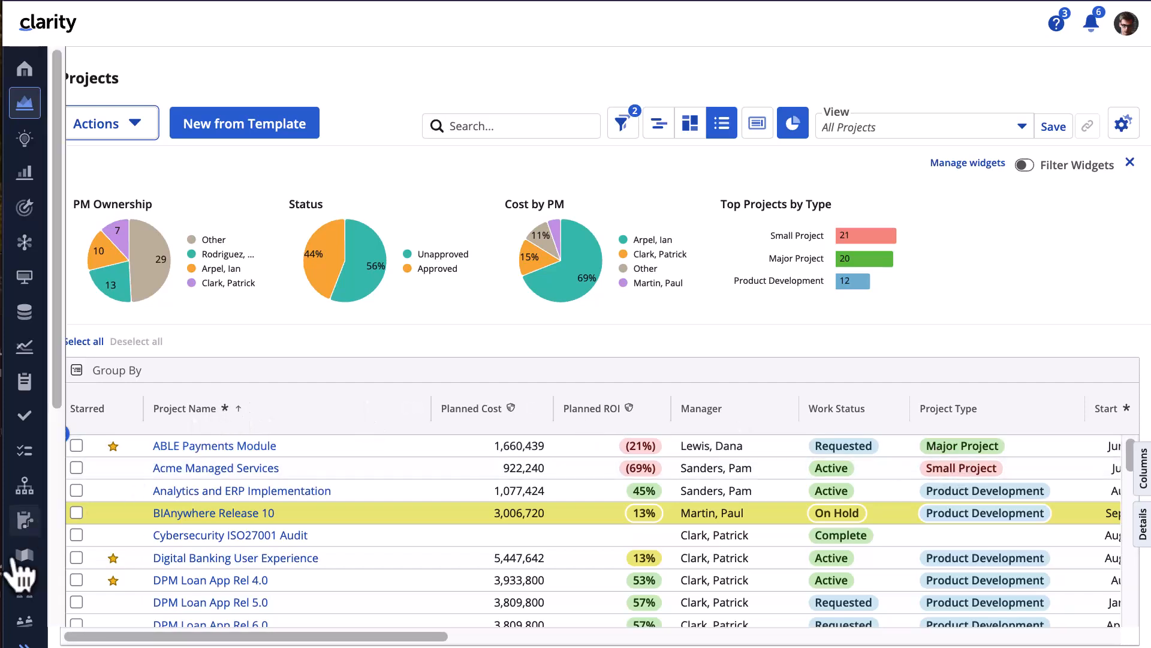
# - Scroll the left navigation sidebar down to reach the lower icons
pyautogui.scroll(-5, 24, 575)
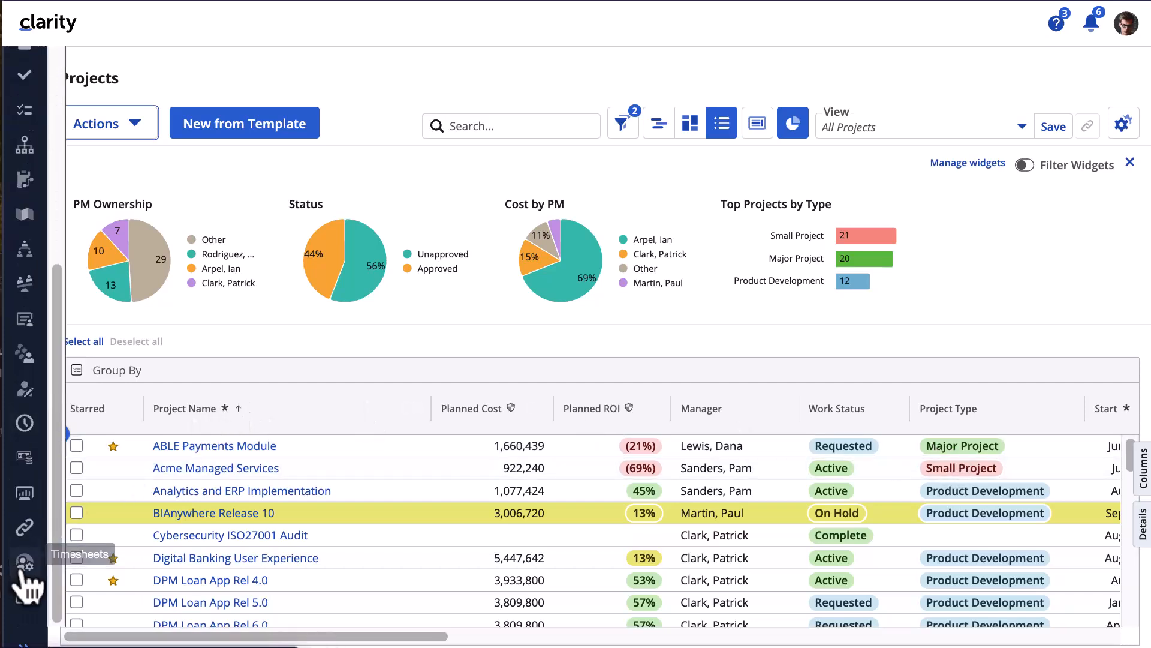
pyautogui.click(25, 562)
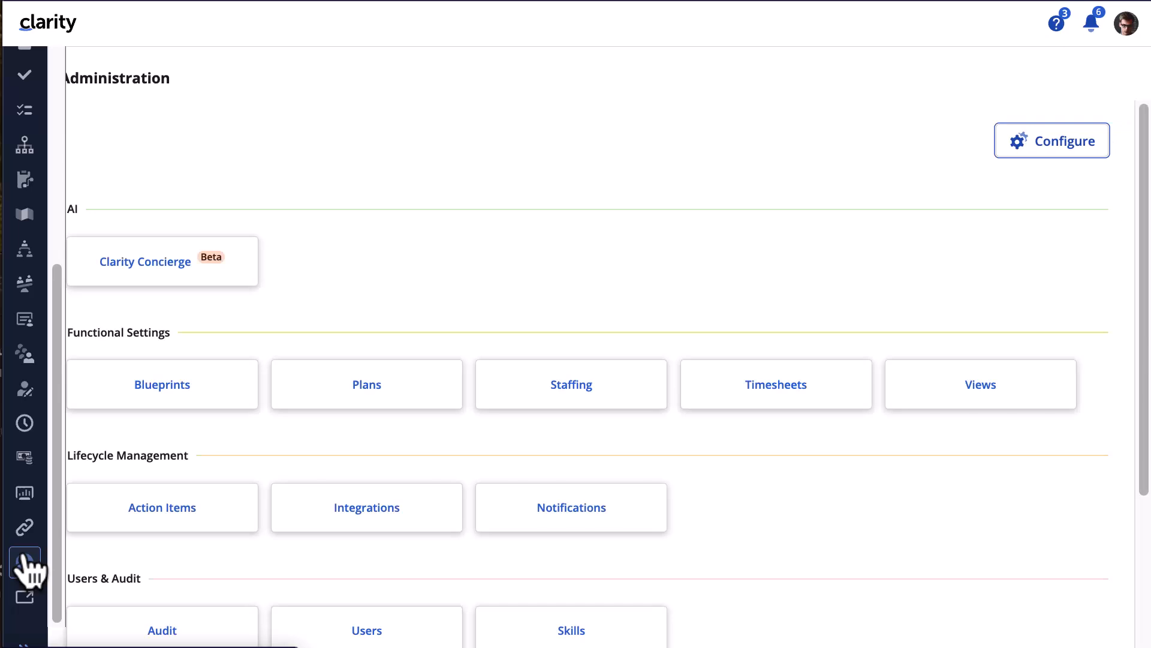
pyautogui.click(180, 389)
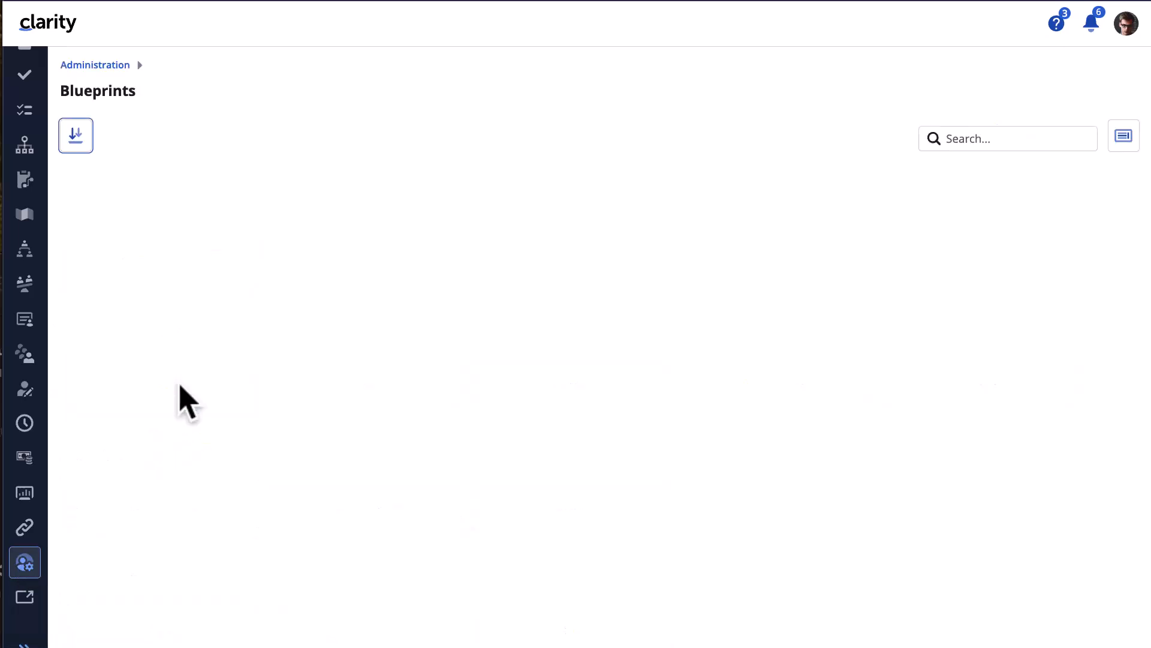
pyautogui.scroll(-5, 149, 411)
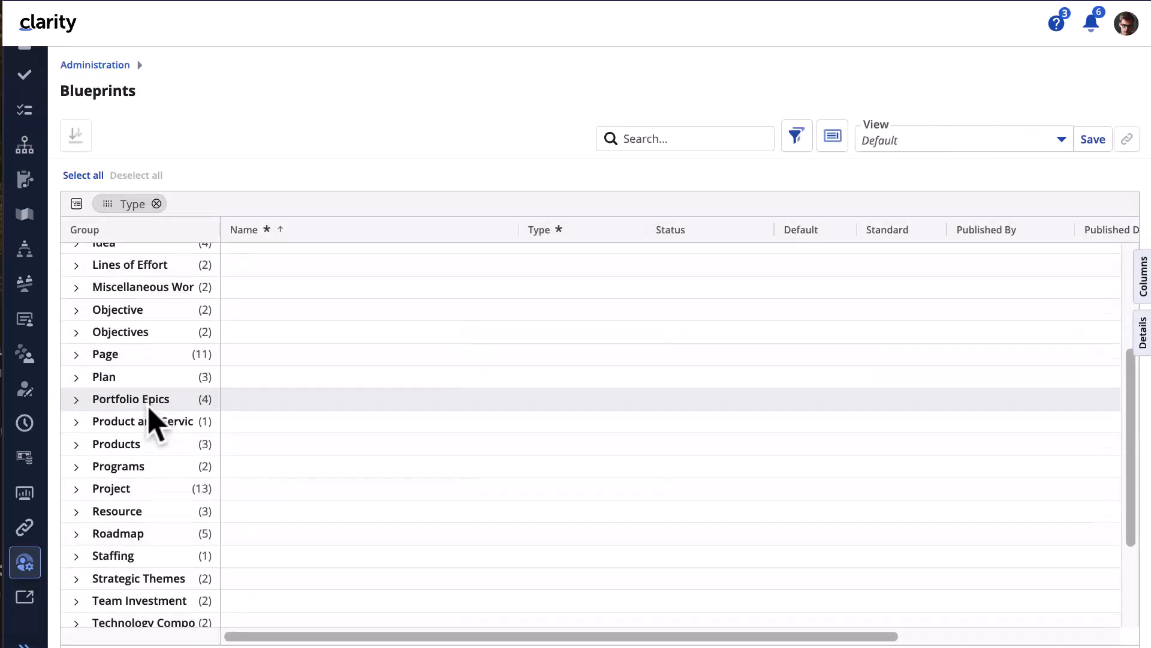
pyautogui.click(76, 436)
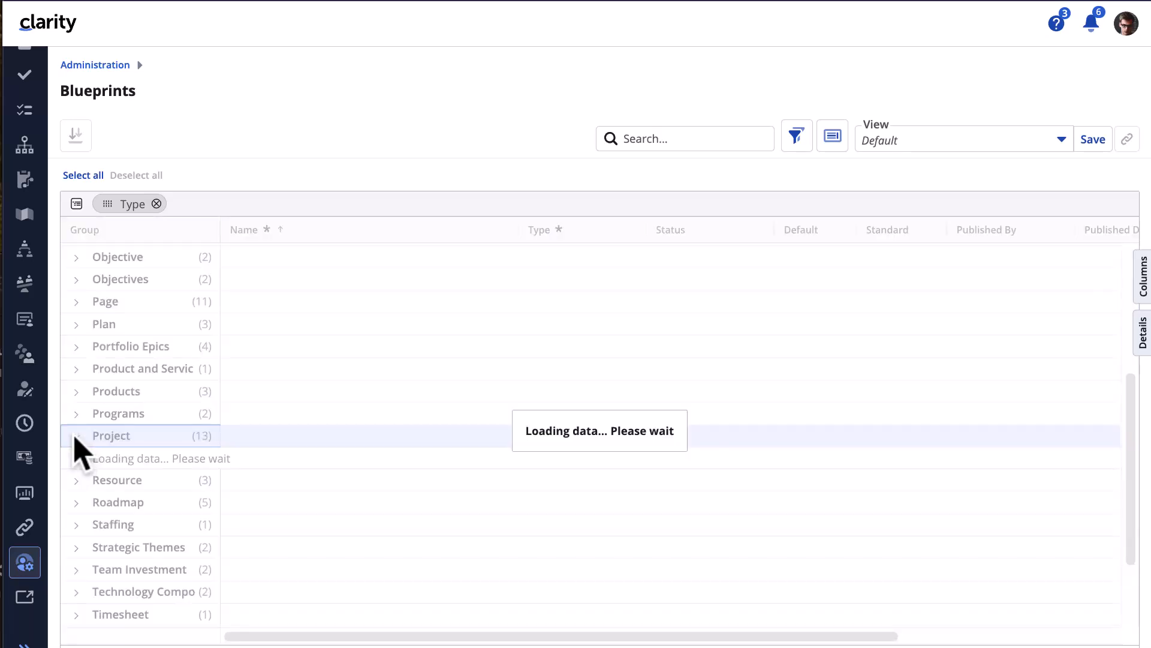
pyautogui.scroll(-3, 347, 480)
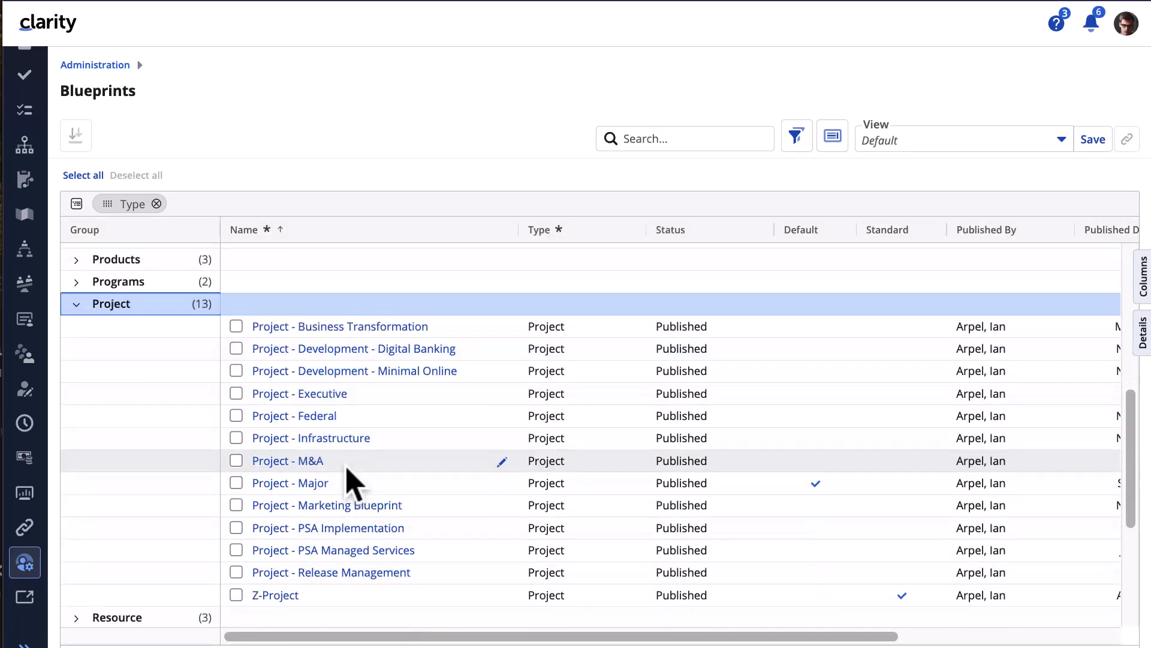
pyautogui.click(323, 483)
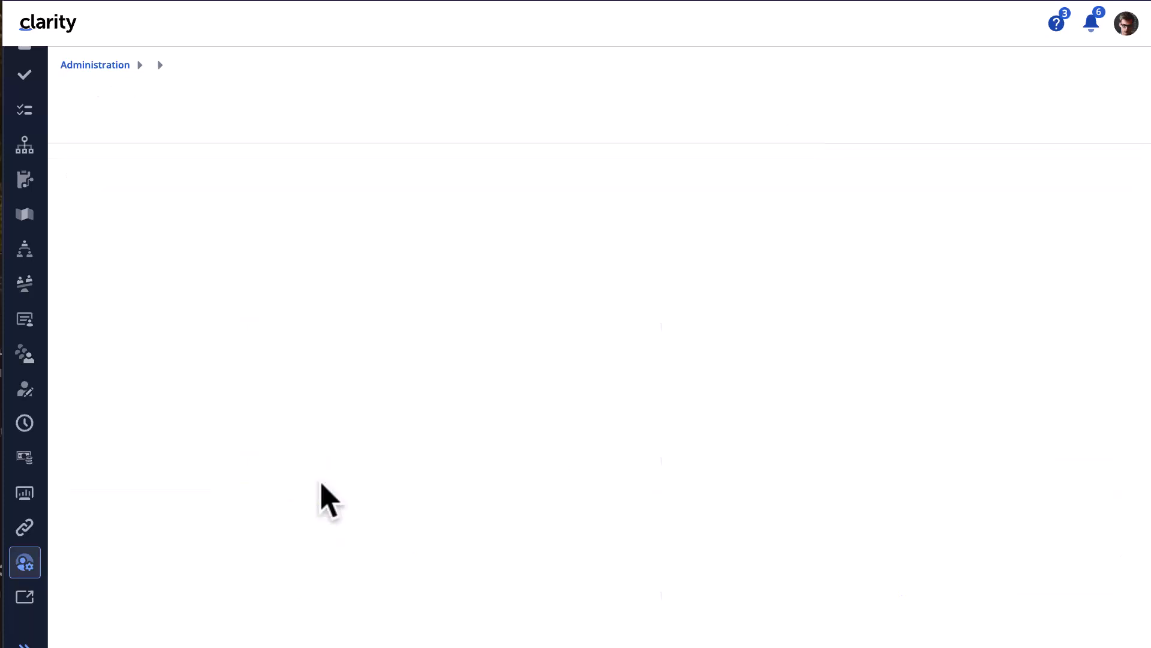
pyautogui.click(232, 146)
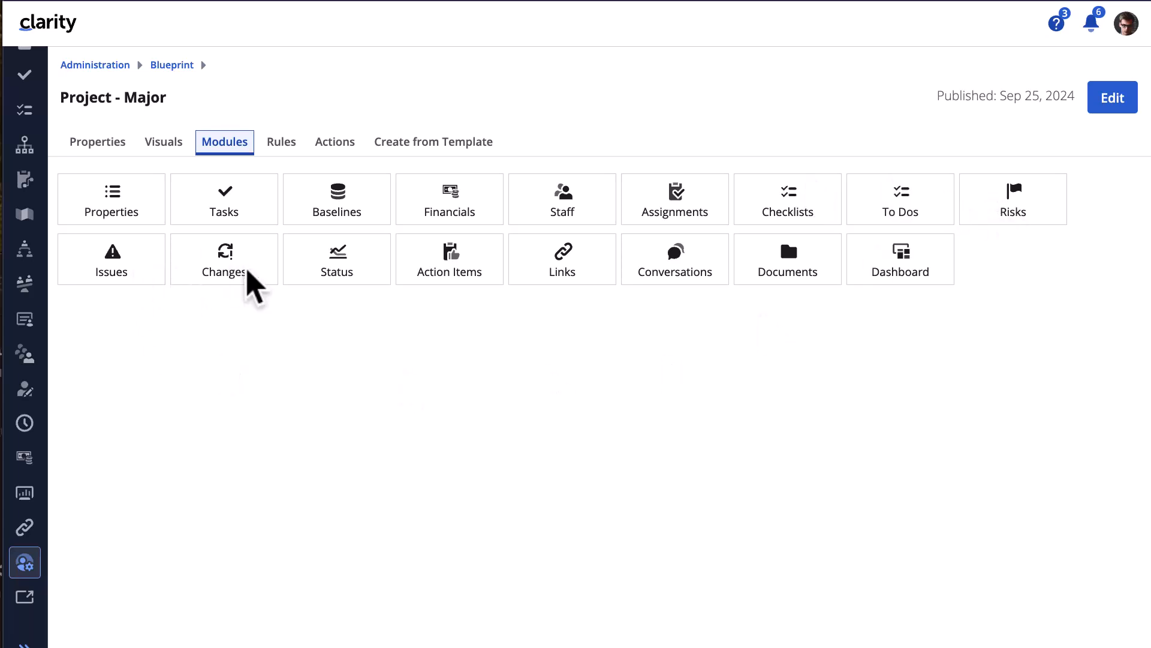
# - Go to the ABLE Payments Module project's Risks list
pyautogui.click(25, 103)
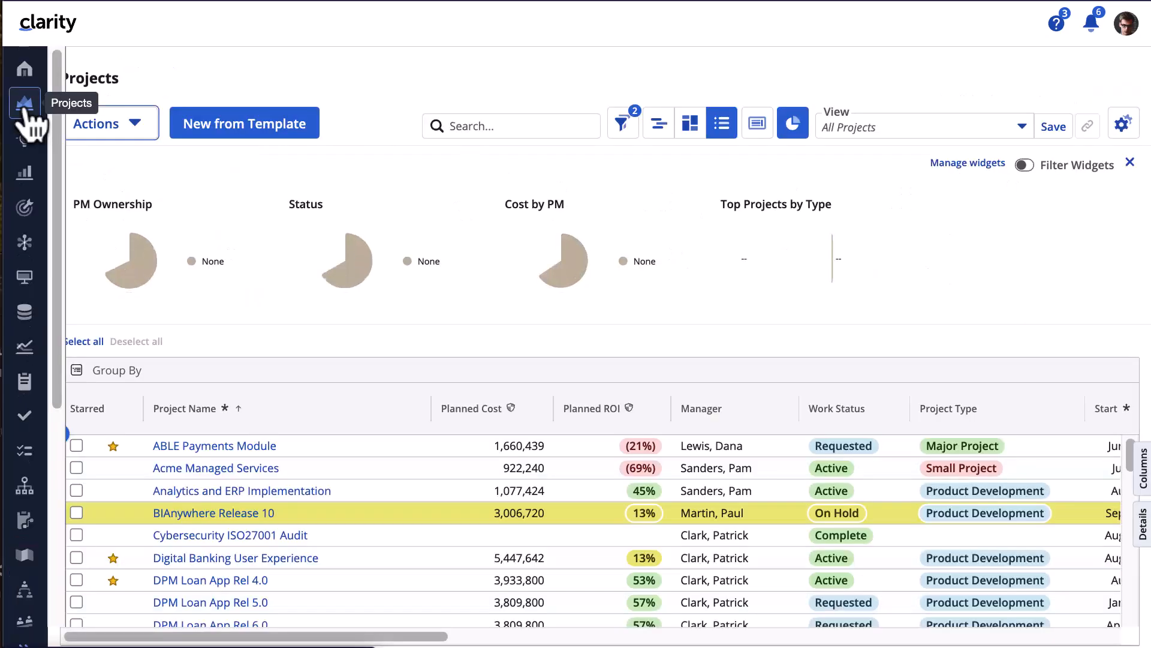
pyautogui.moveTo(191, 444); pyautogui.dragTo(204, 465)
pyautogui.click(199, 448)
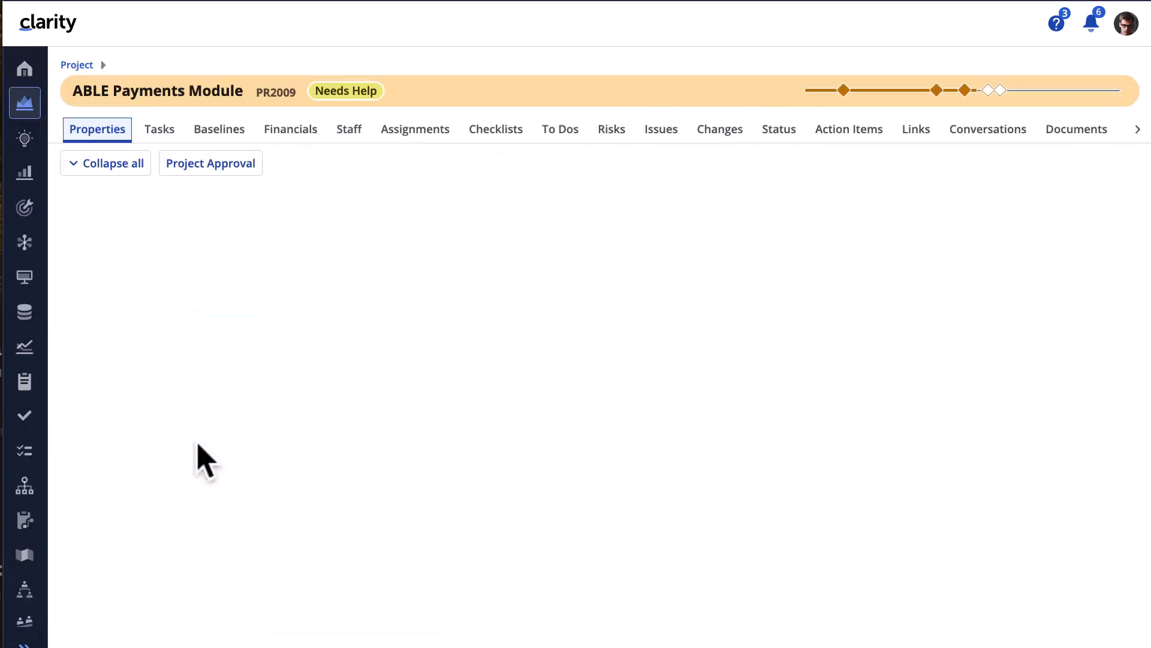
pyautogui.click(612, 133)
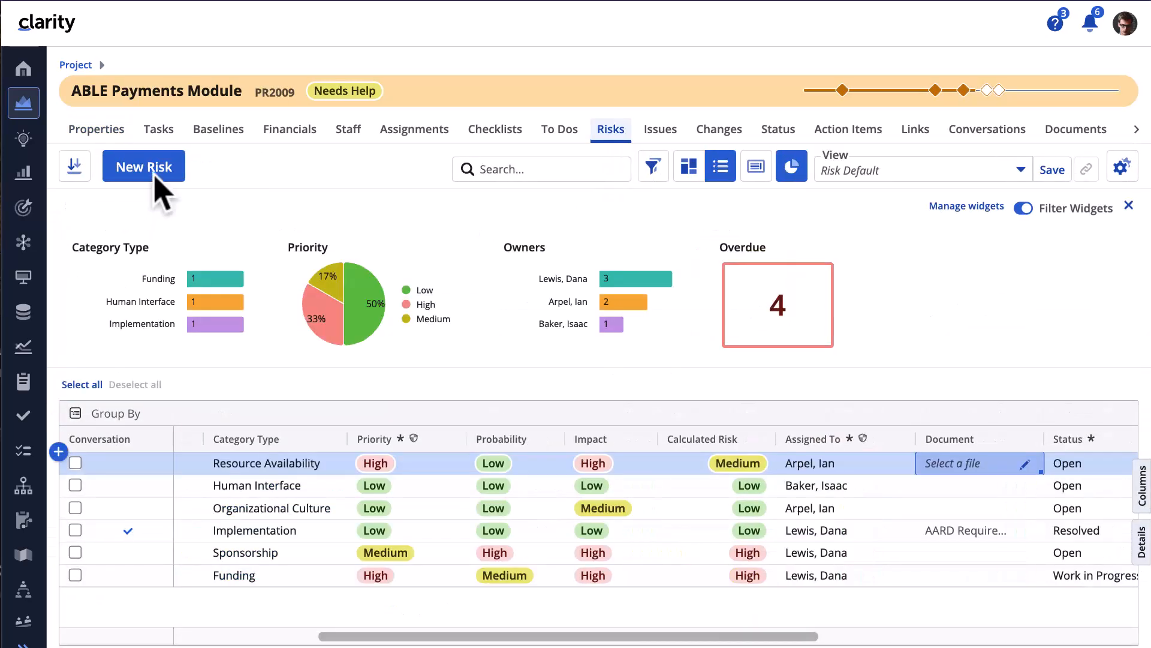
# - Create low-priority risk 'Choose UI Pattern for Product Update', category Human Interface, assigned to a team member
pyautogui.click(156, 170)
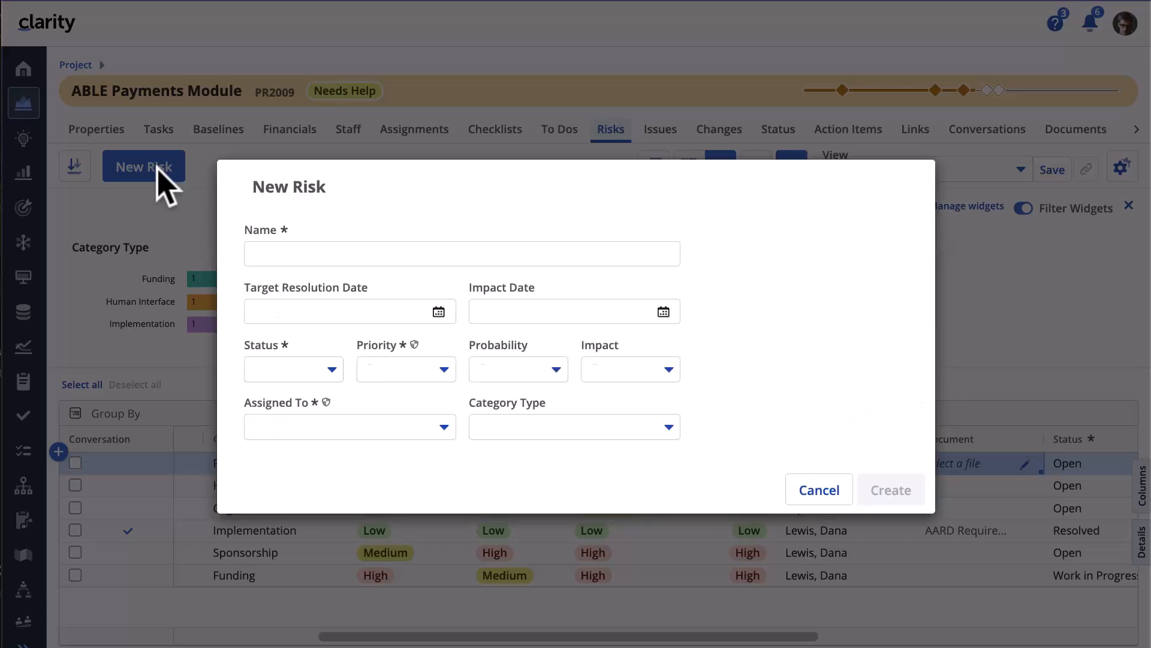
pyautogui.click(330, 252)
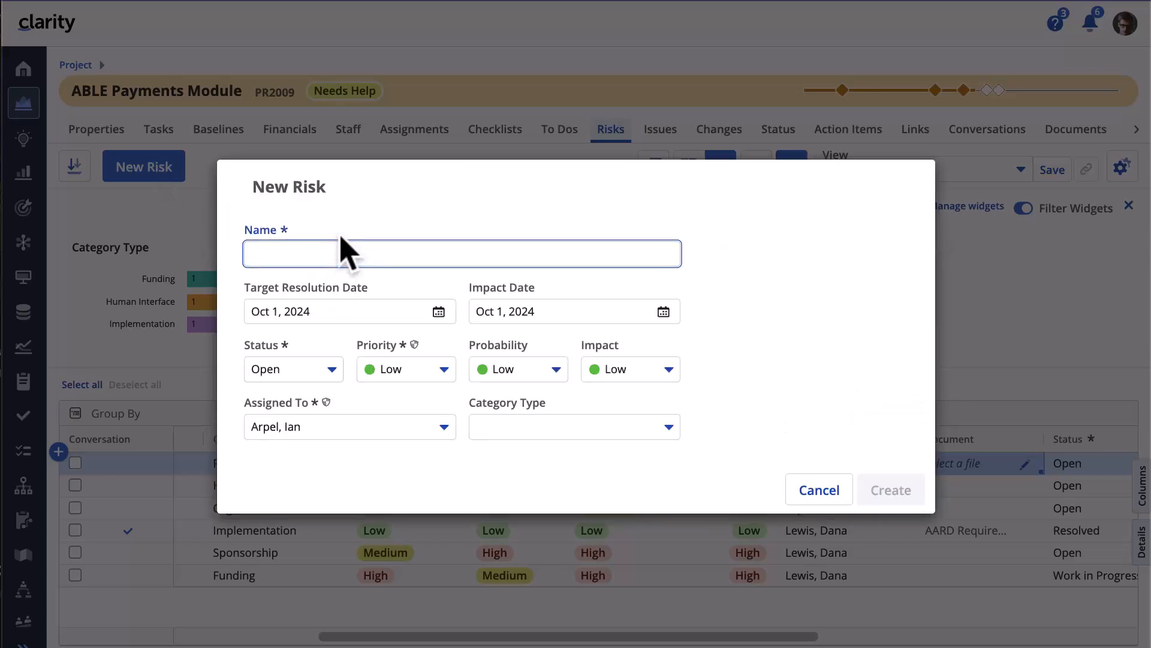
pyautogui.write('C')
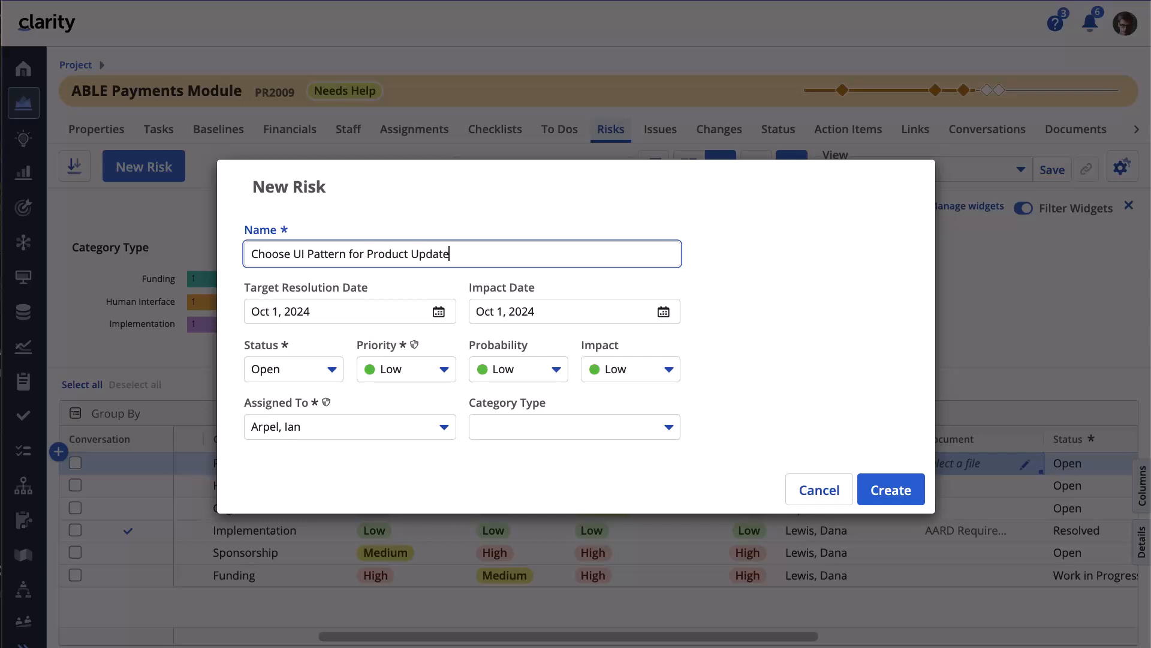
pyautogui.click(669, 437)
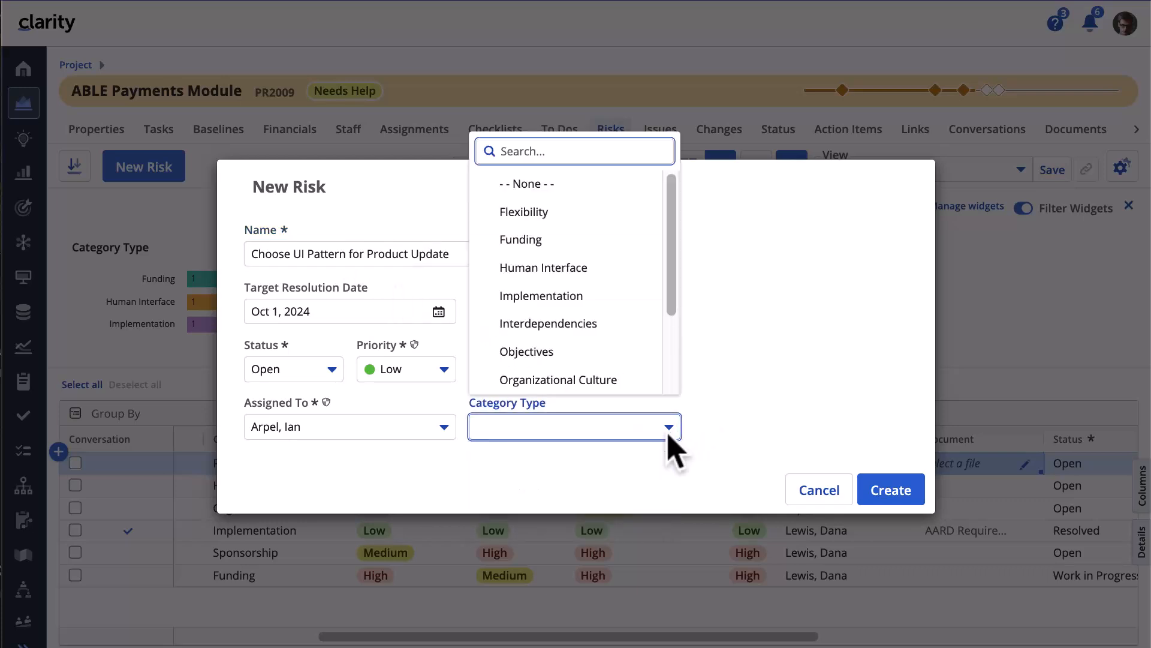
pyautogui.click(588, 271)
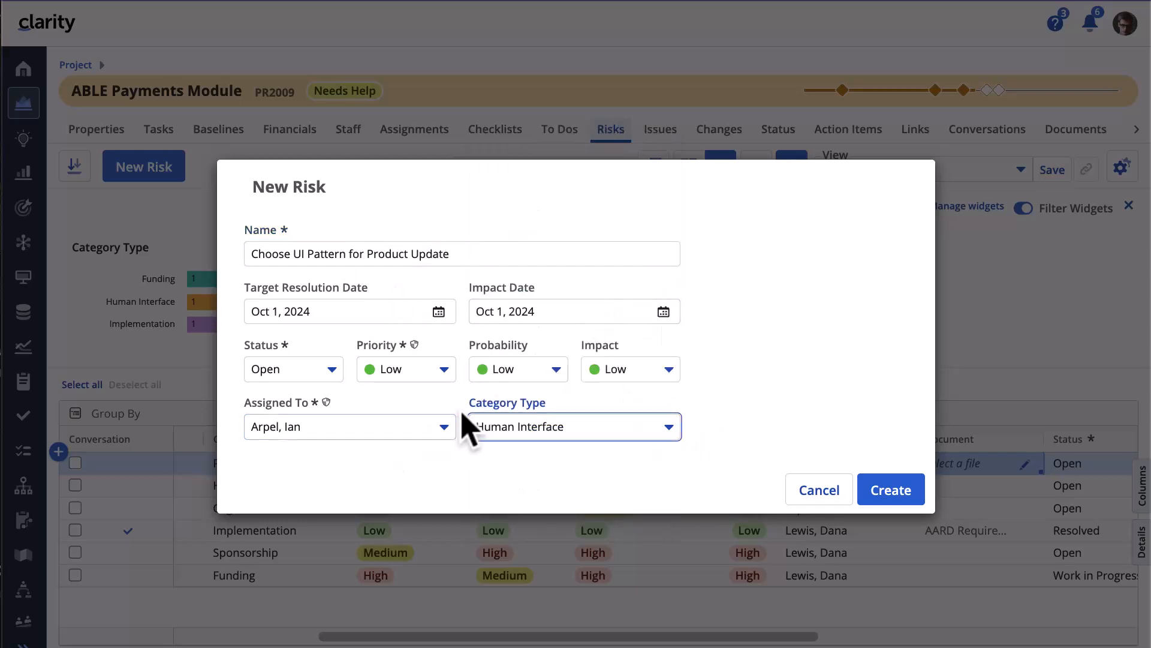
pyautogui.click(445, 427)
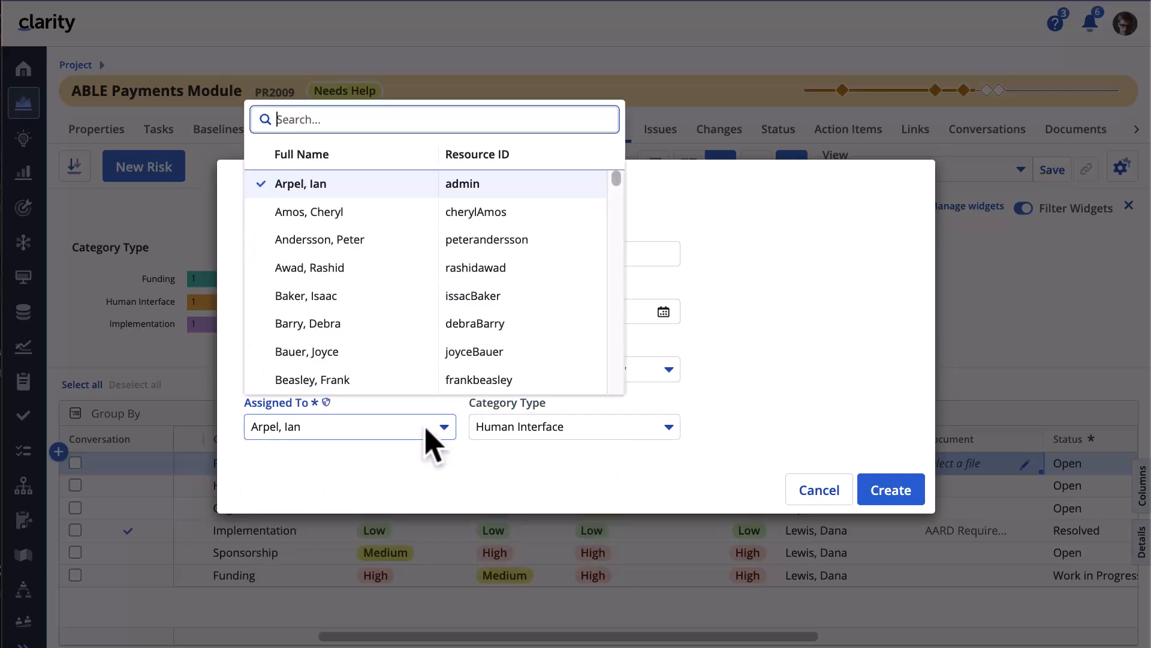
pyautogui.click(375, 298)
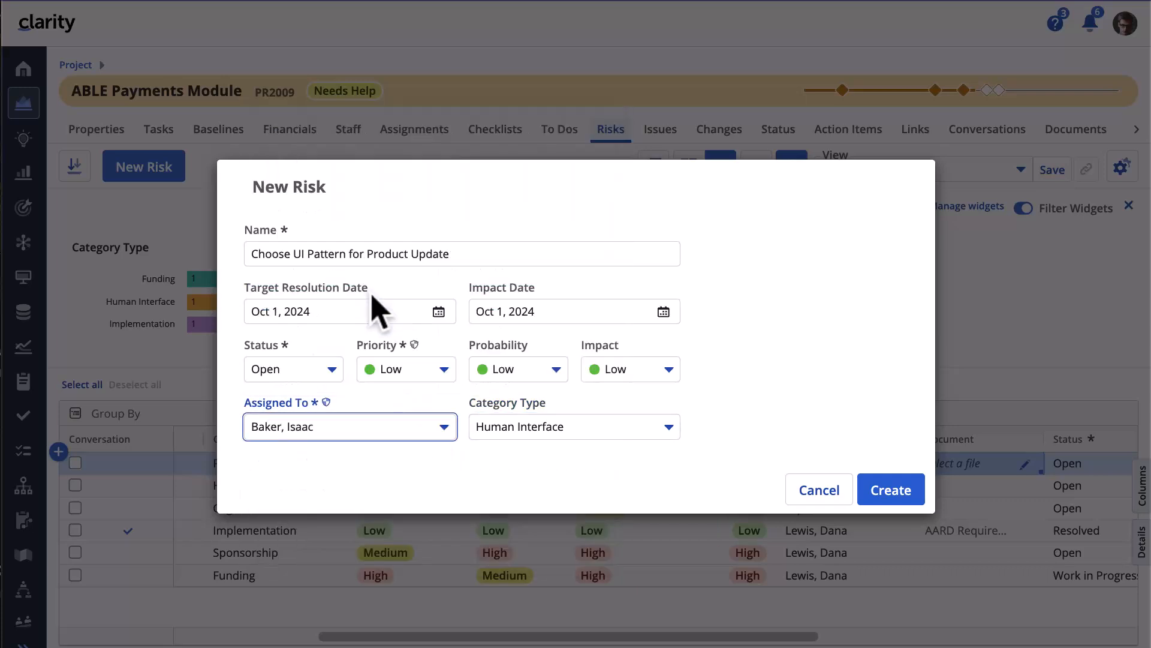
pyautogui.click(868, 493)
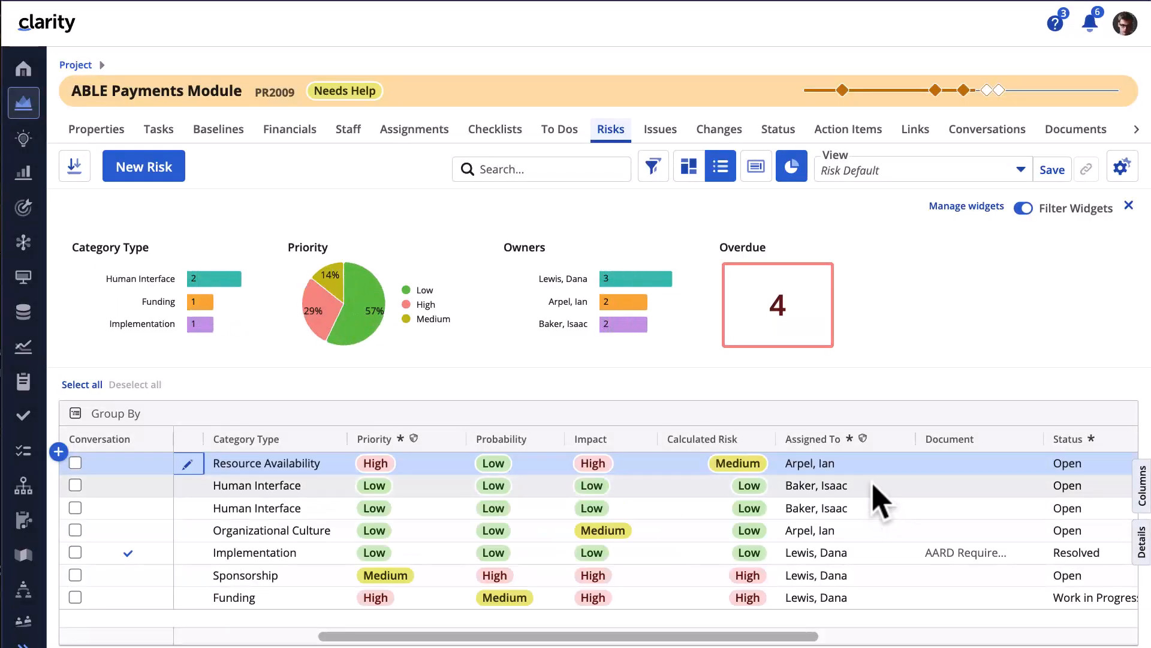
# - Add an inline risk row with category Resource Availability, assigned to another person
pyautogui.click(58, 452)
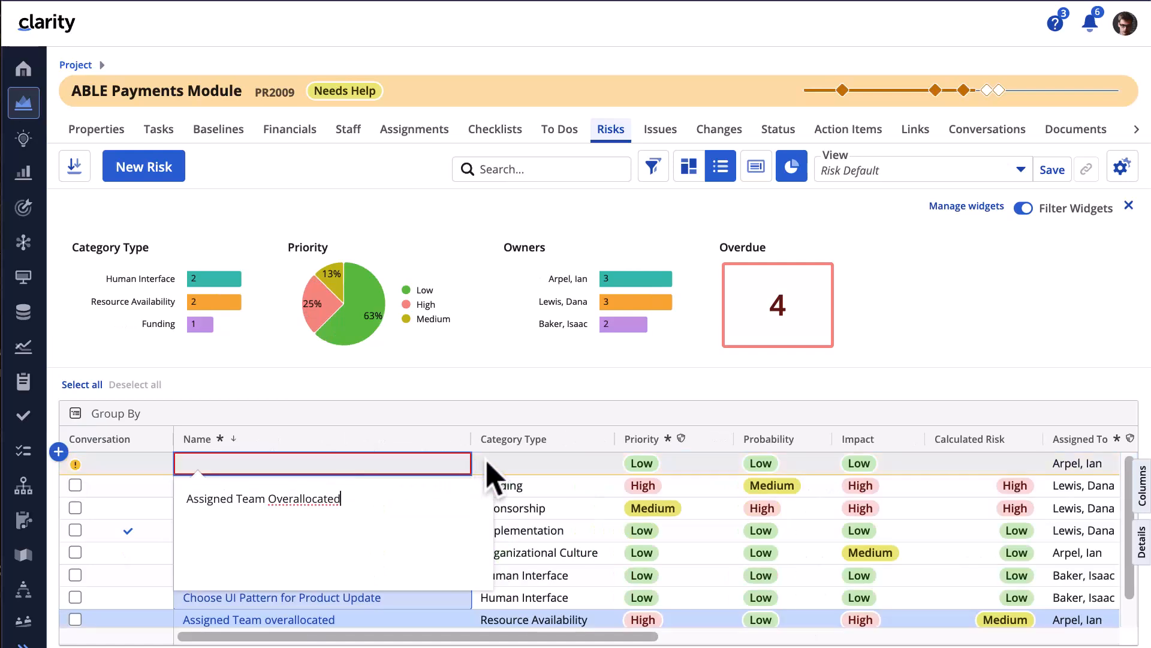
pyautogui.click(513, 468)
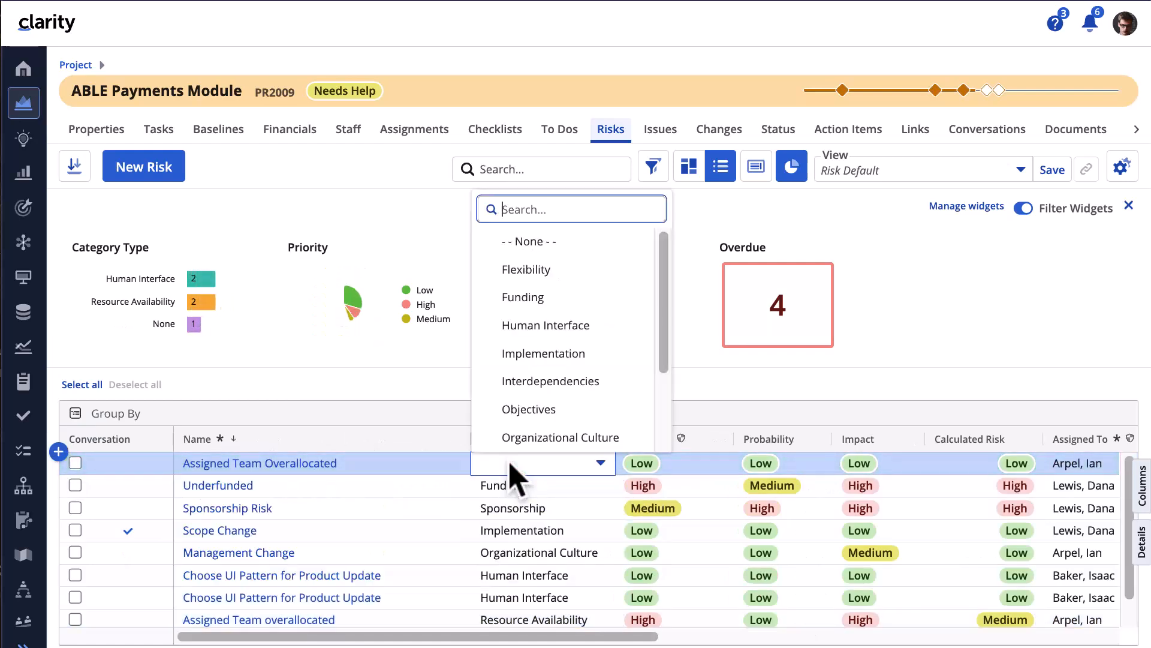
pyautogui.scroll(-3, 528, 360)
pyautogui.click(538, 357)
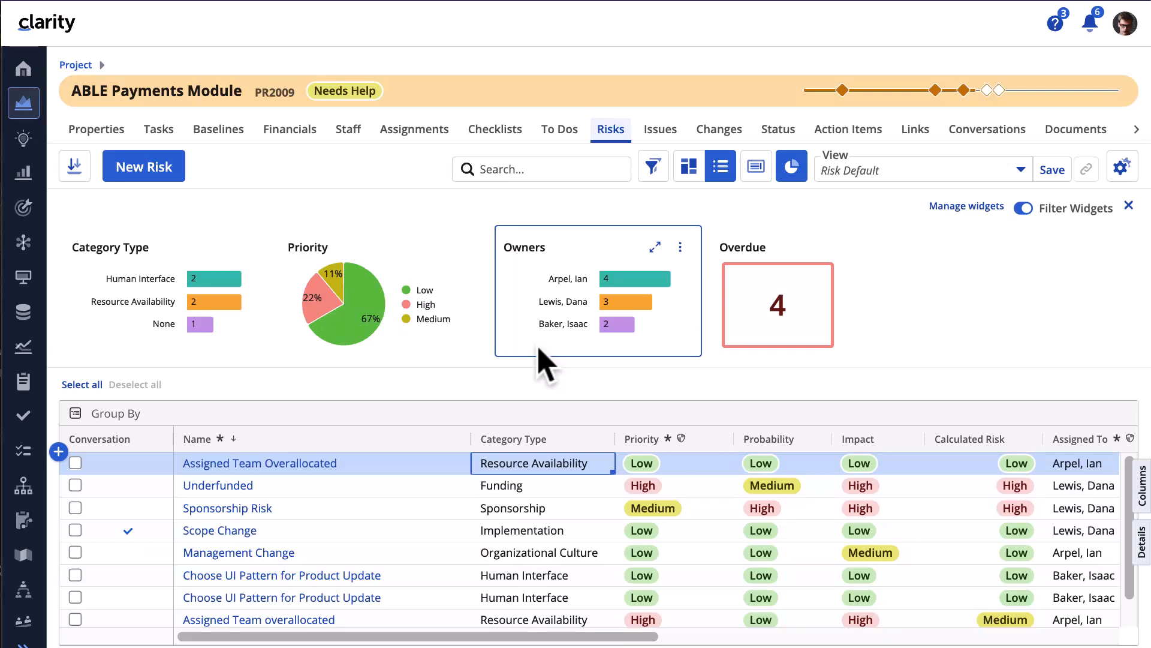
pyautogui.click(1092, 465)
pyautogui.click(1092, 464)
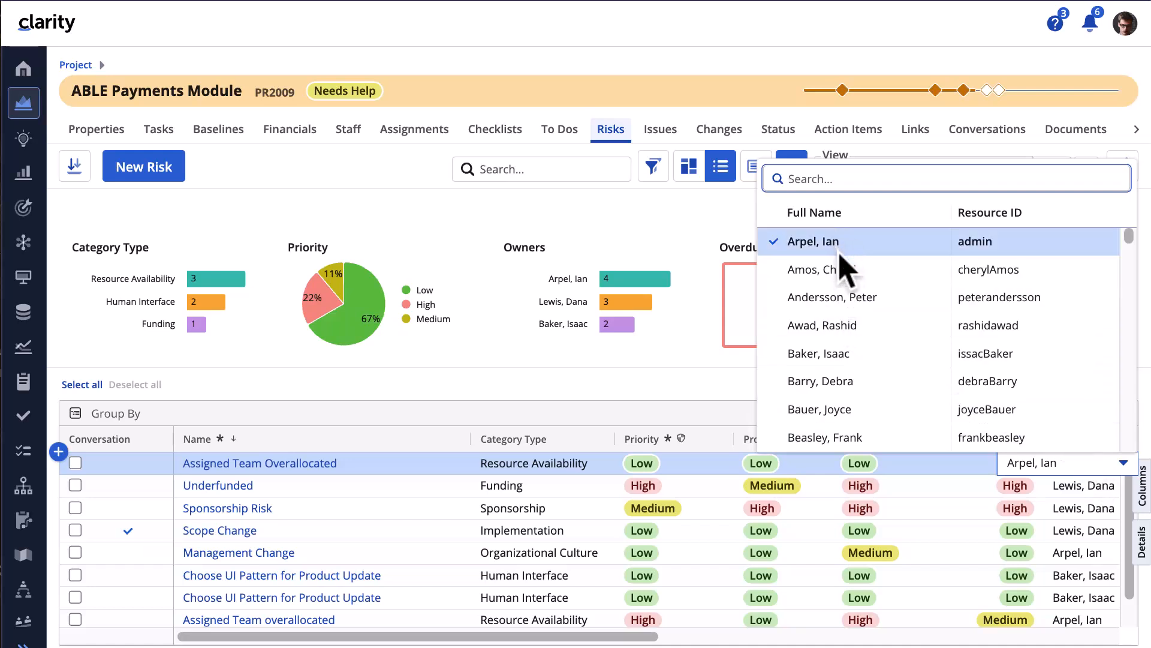
pyautogui.click(845, 287)
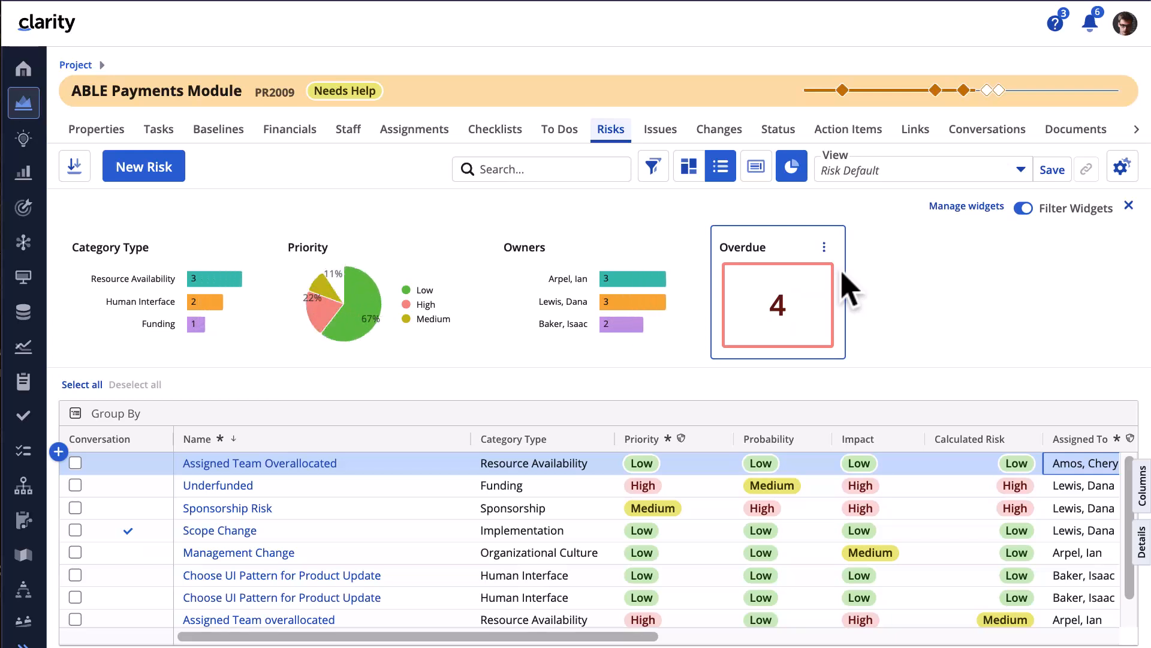
# - Set Assigned Team Overallocated's priority and impact to High, making its calculated risk Medium
pyautogui.click(651, 474)
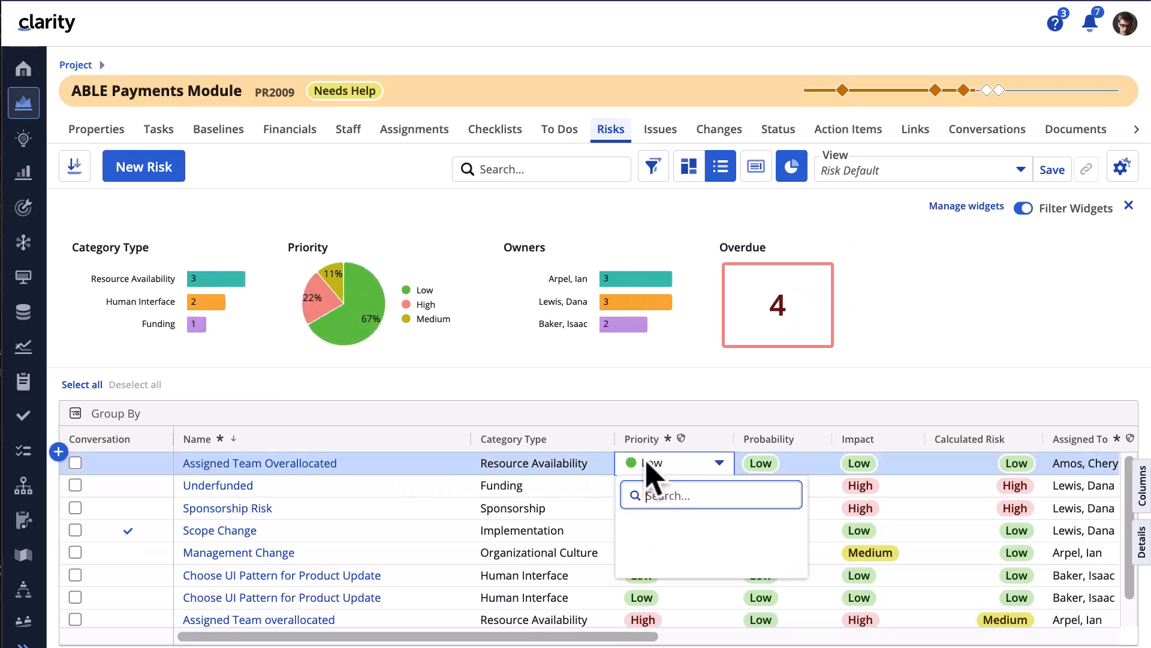
pyautogui.click(694, 583)
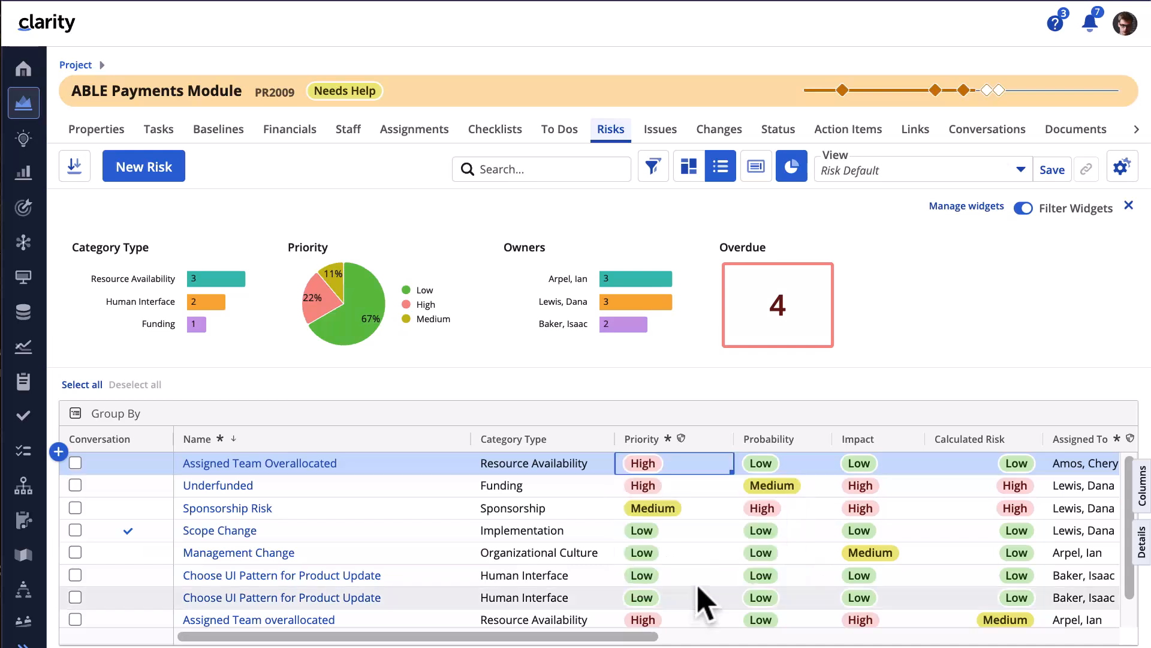
pyautogui.click(860, 467)
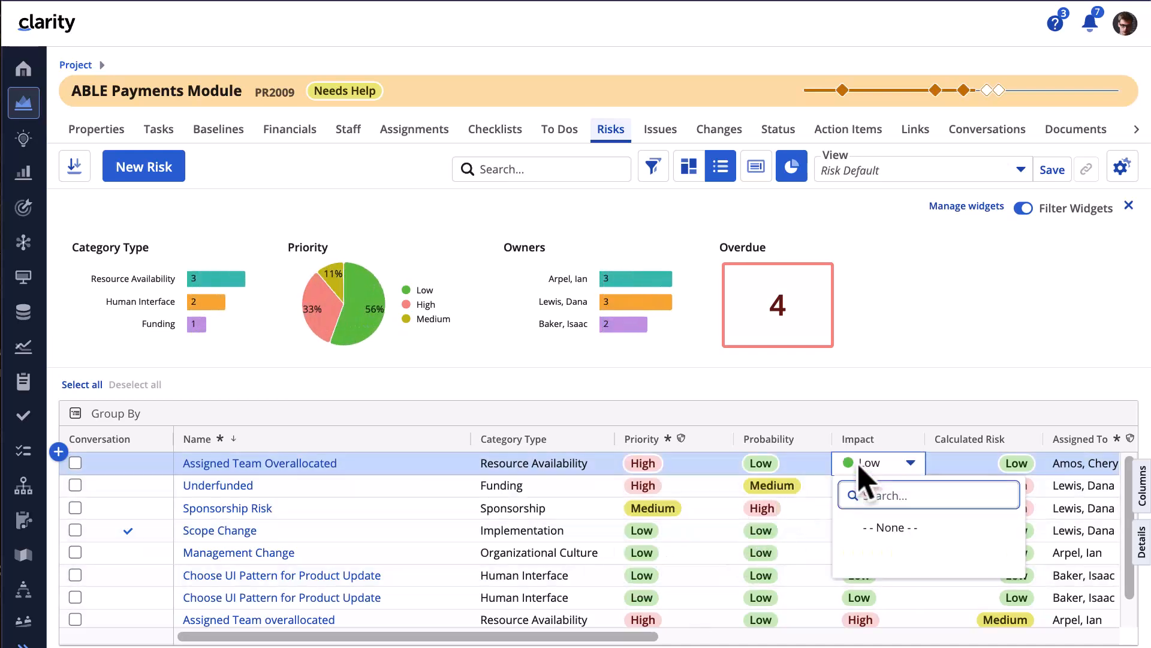
pyautogui.click(834, 610)
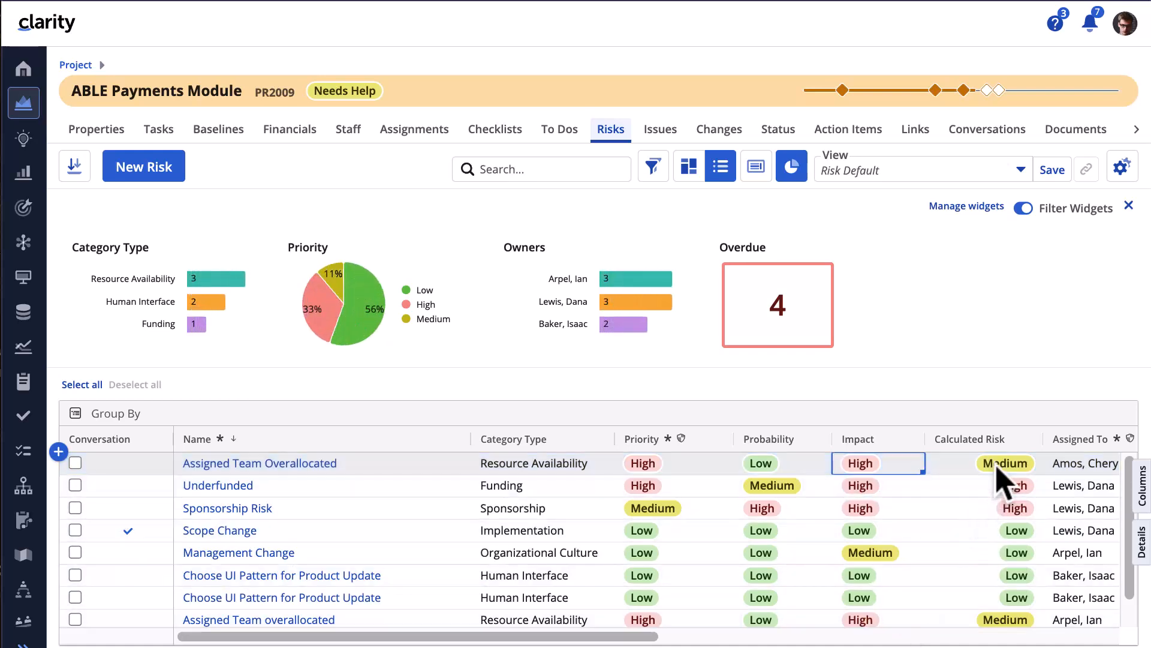
# - Post 'This is a new risk that requires your attention.' in Assigned Team Overallocated's conversations
pyautogui.click(1145, 542)
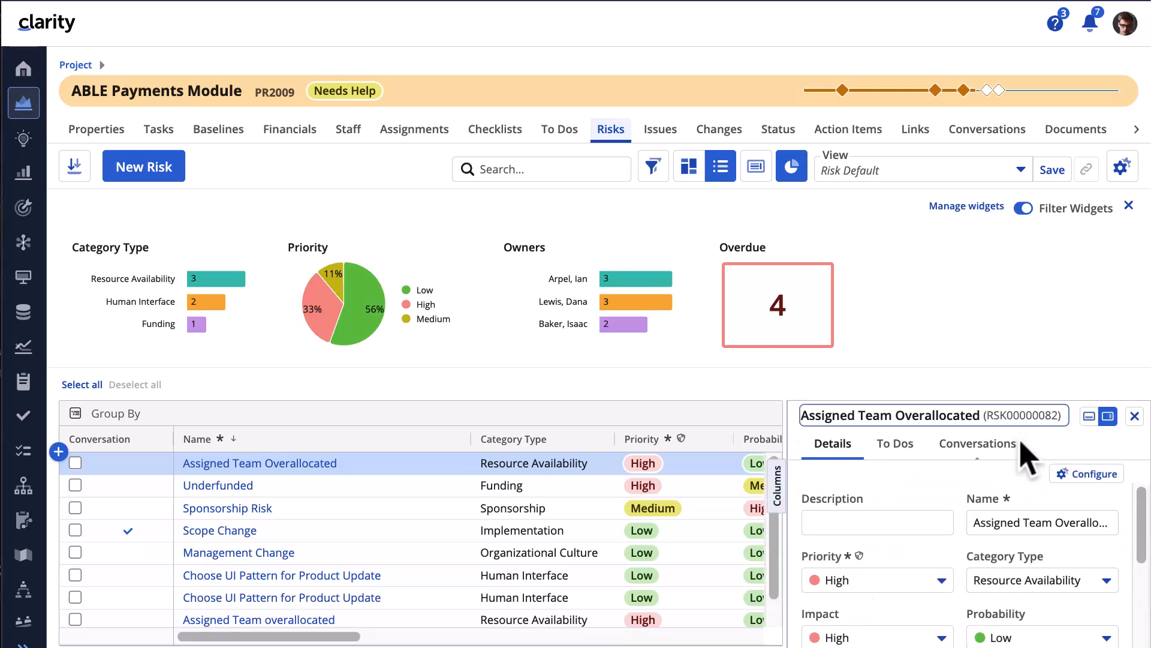
pyautogui.click(996, 447)
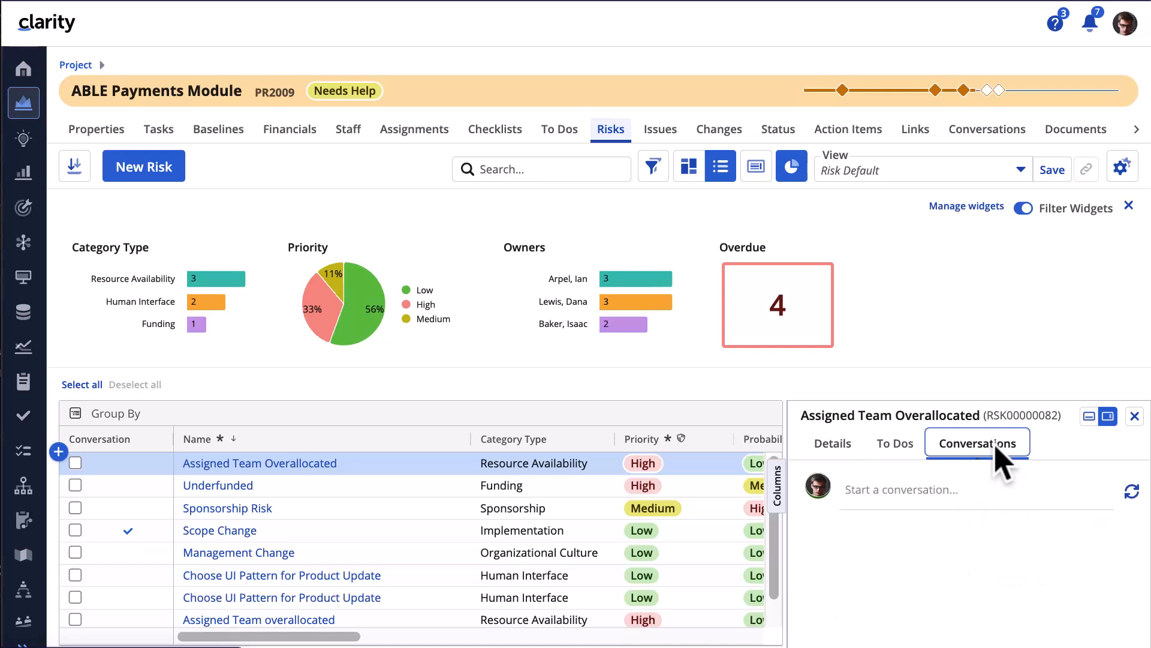
pyautogui.click(922, 506)
pyautogui.write('This is a new risk that requires your attention.')
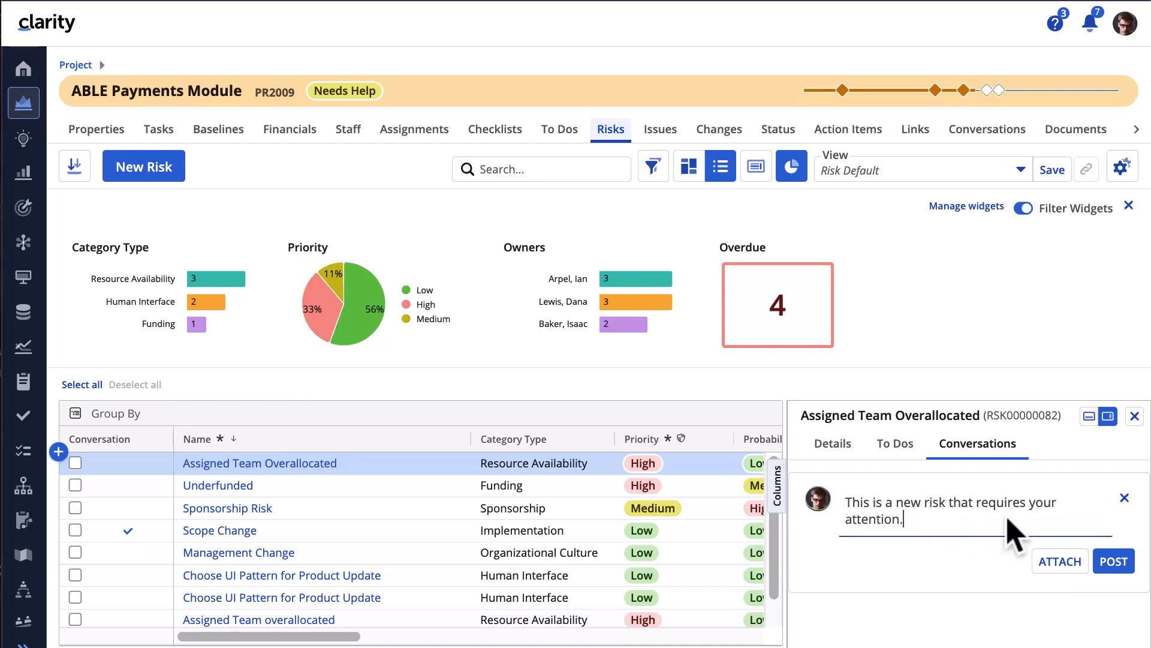
pyautogui.click(1113, 561)
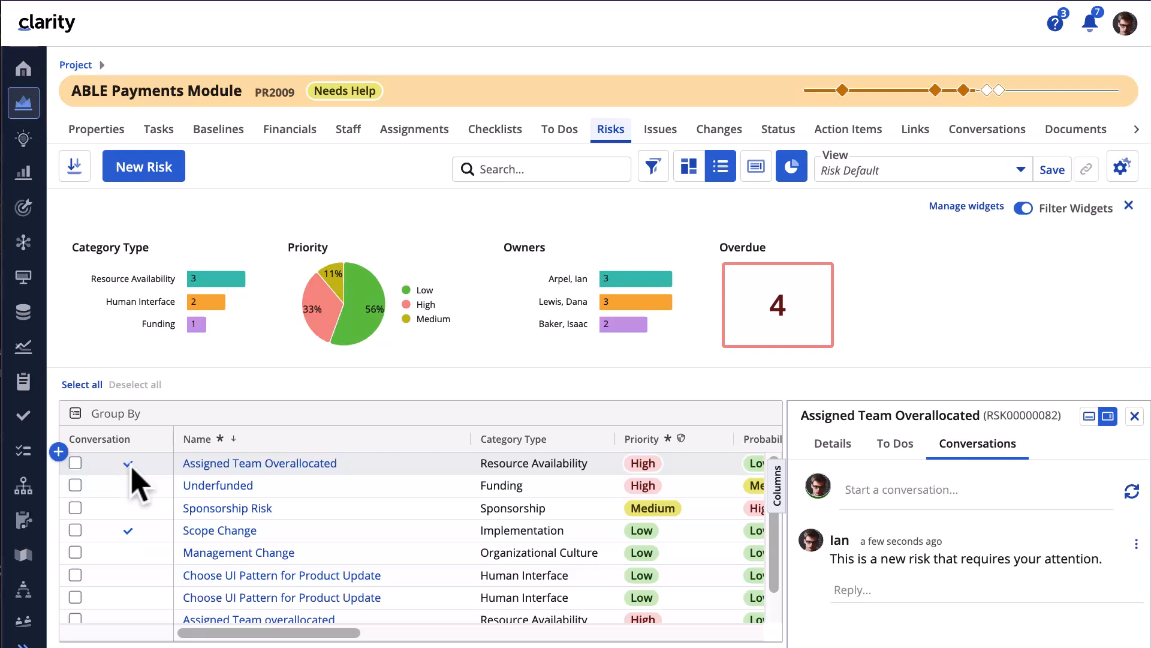
pyautogui.click(897, 445)
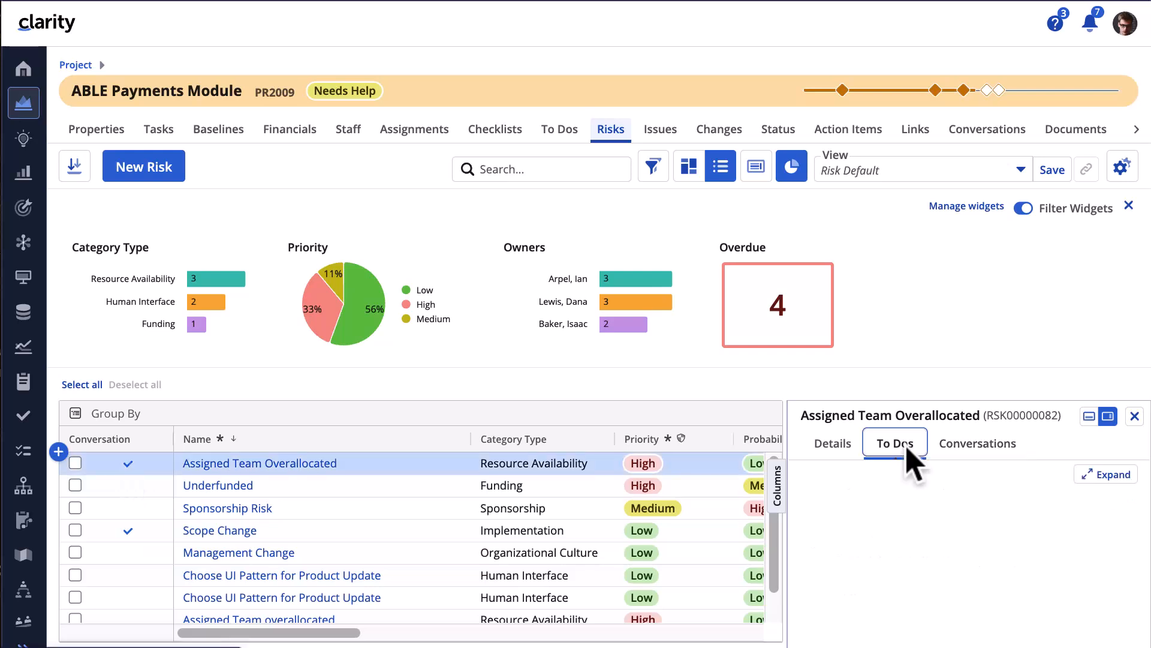
# - Add the to-do 'Find another team with same skill set' with an owner, due Oct 18, 2024
pyautogui.click(1114, 475)
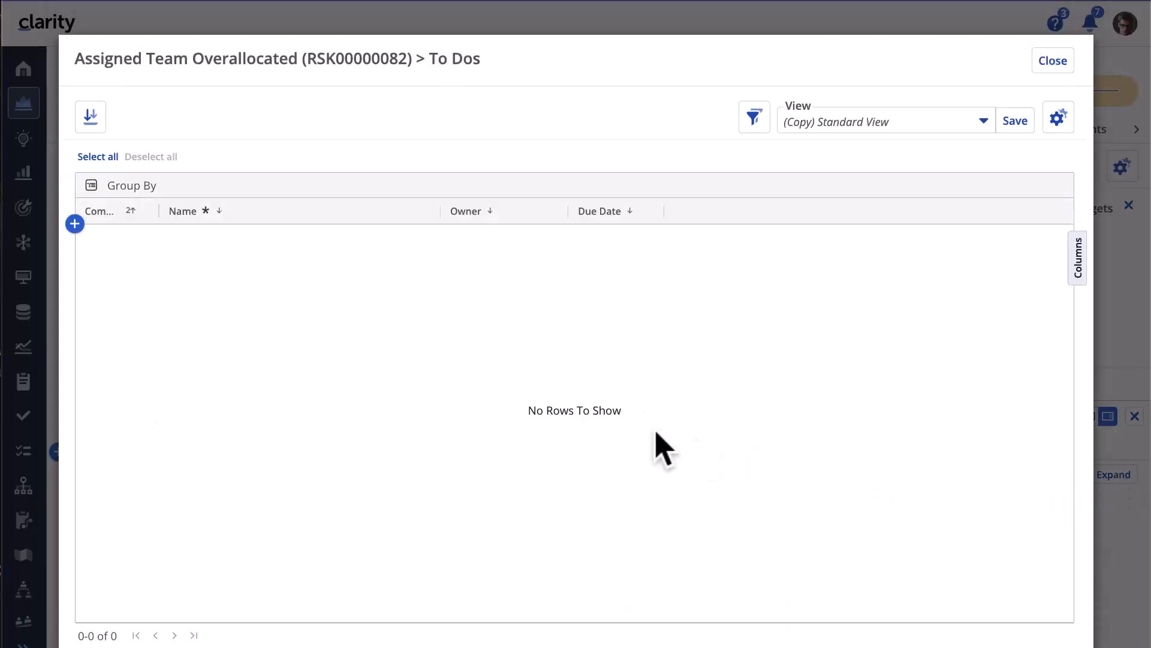
pyautogui.click(74, 223)
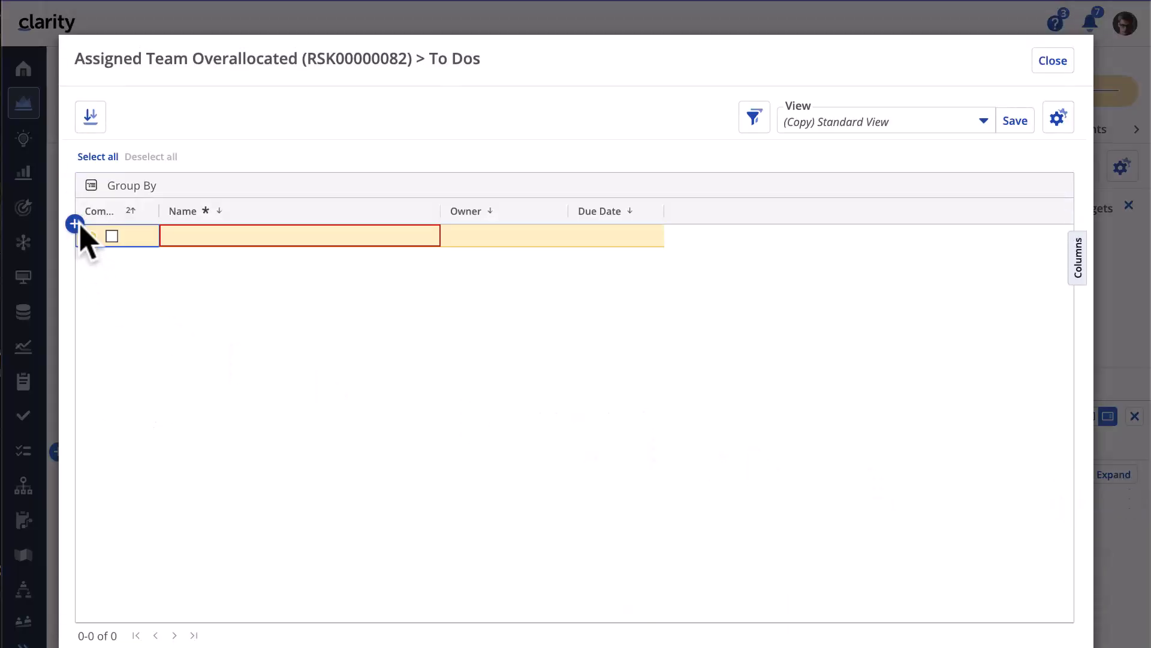
pyautogui.click(191, 237)
pyautogui.write('Fi')
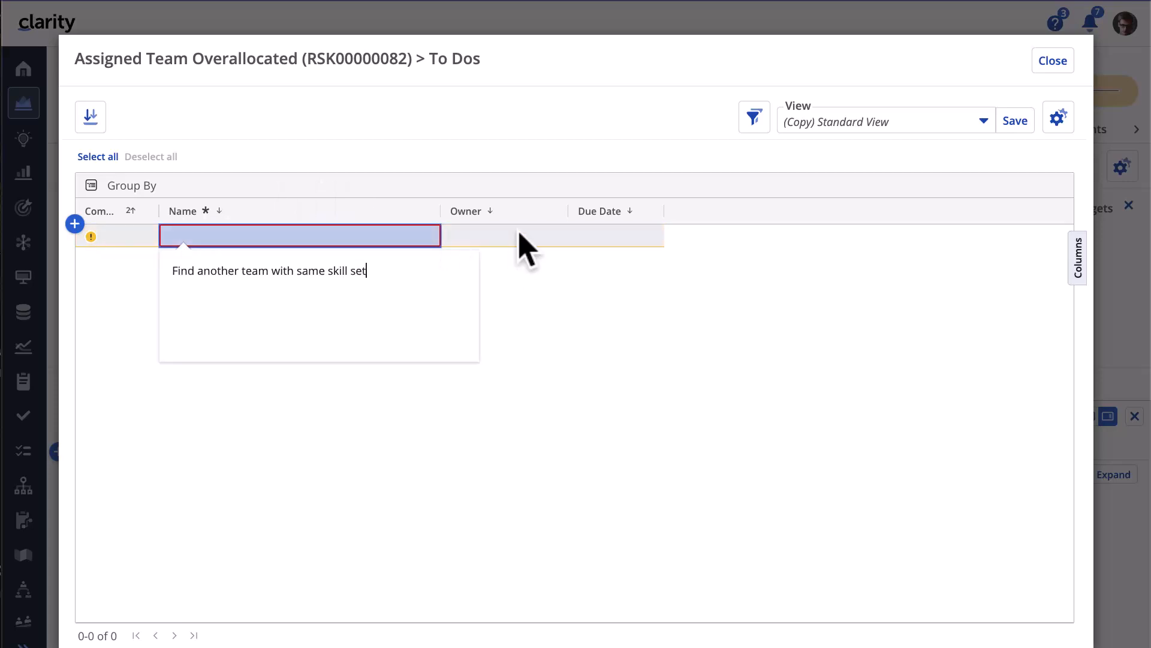
pyautogui.click(487, 235)
pyautogui.click(487, 237)
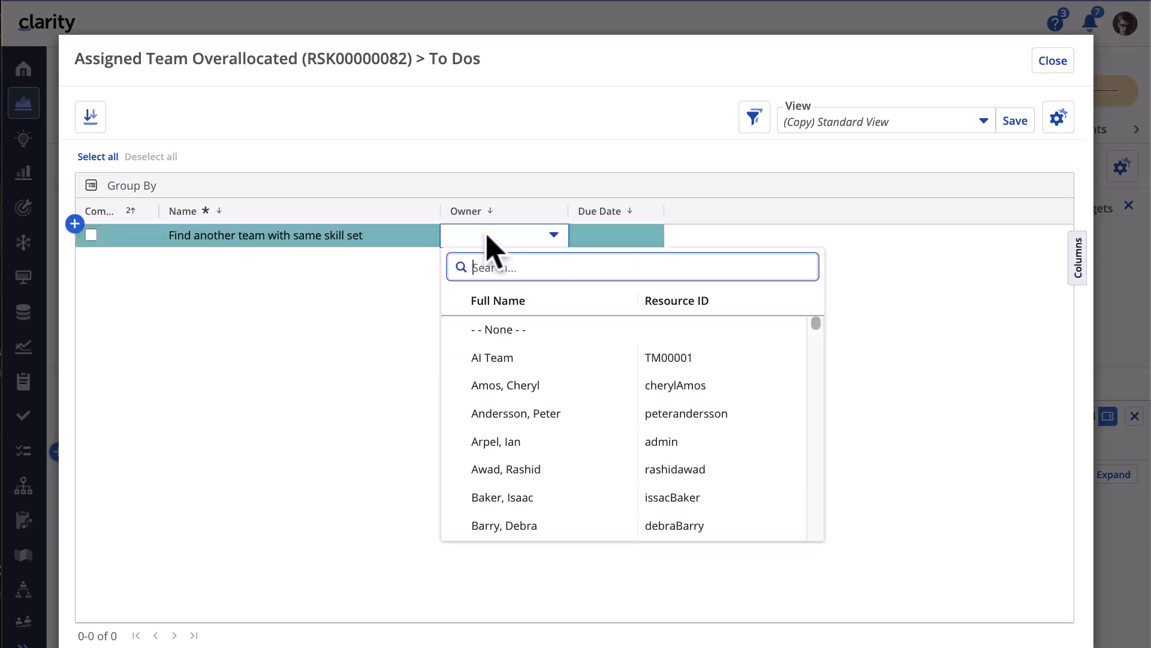
pyautogui.click(505, 388)
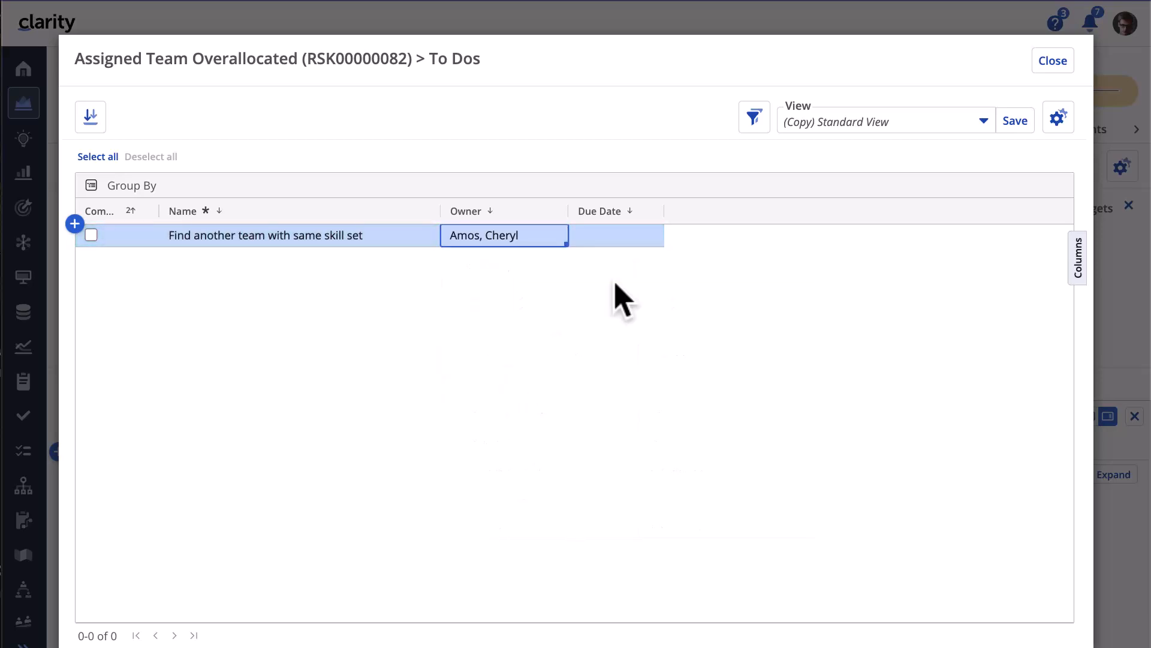
pyautogui.click(632, 241)
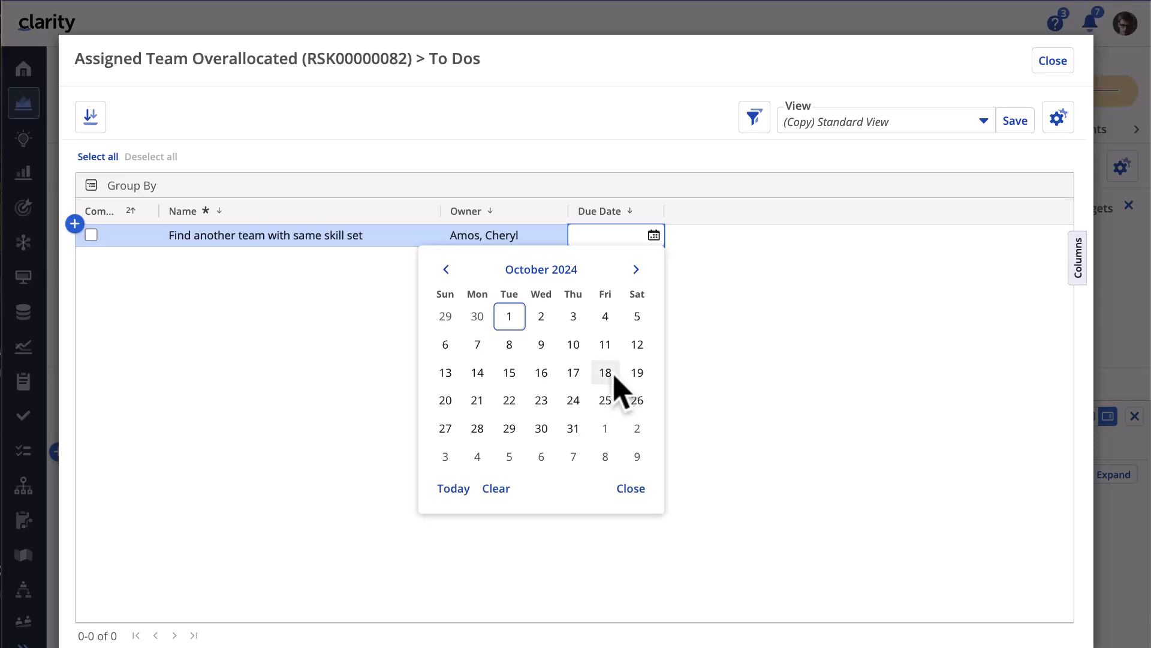
pyautogui.click(613, 377)
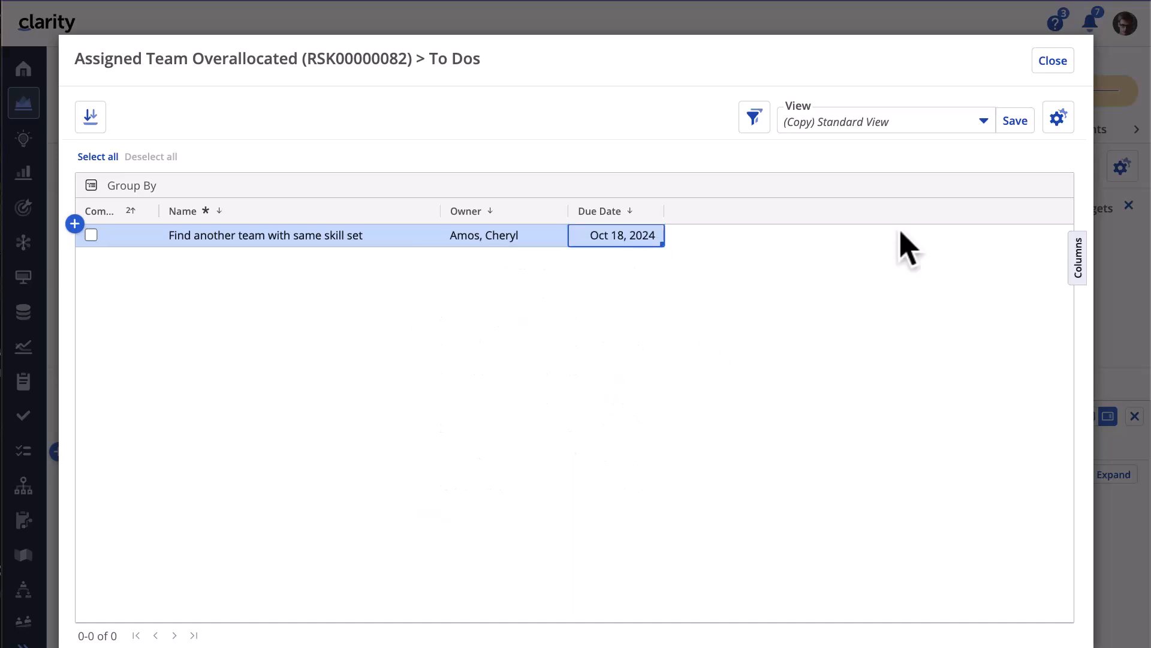
pyautogui.click(1051, 63)
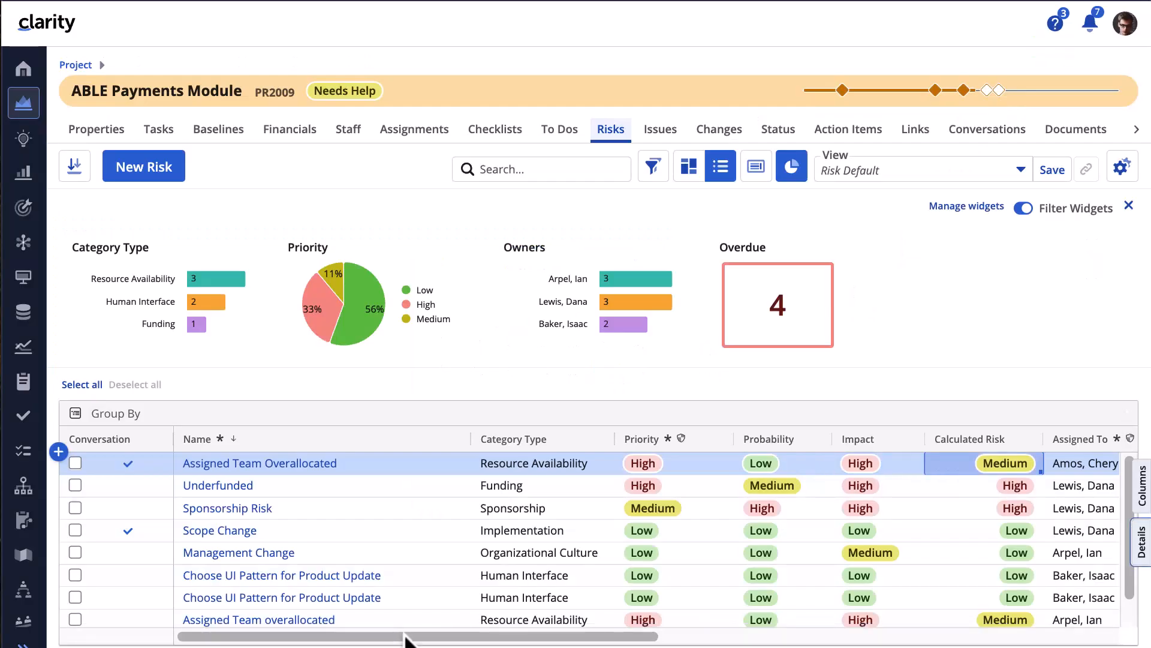
# - Configure the risk details panel to include the 'Include in Status Reporting' field
pyautogui.moveTo(447, 639); pyautogui.dragTo(666, 638)
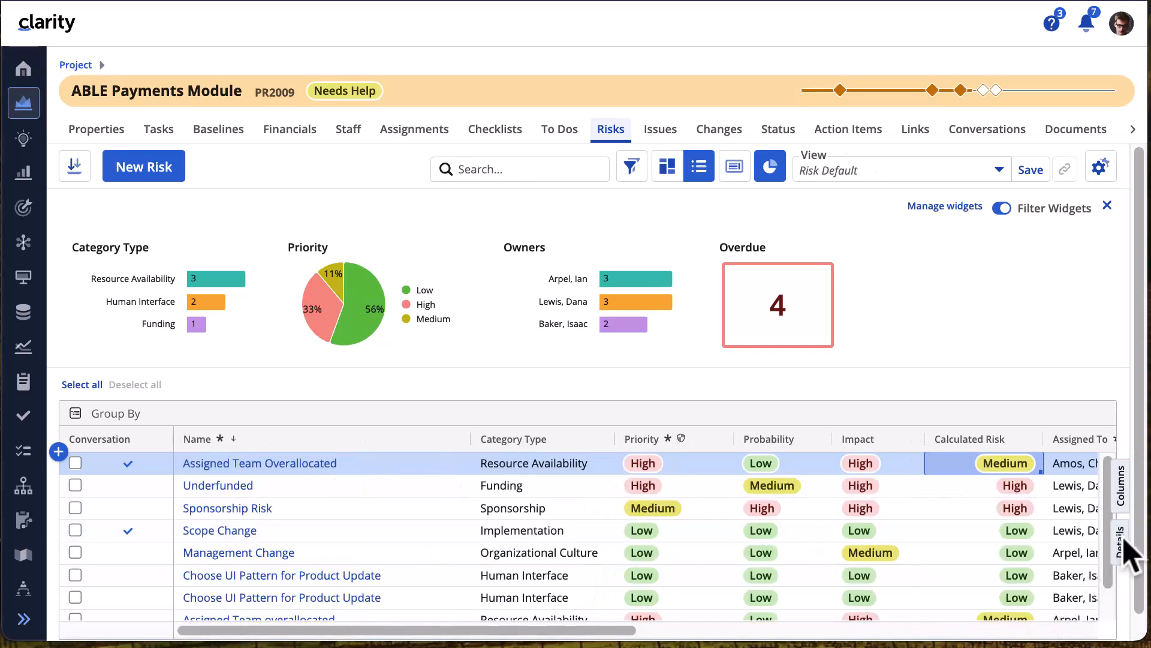
pyautogui.click(1123, 543)
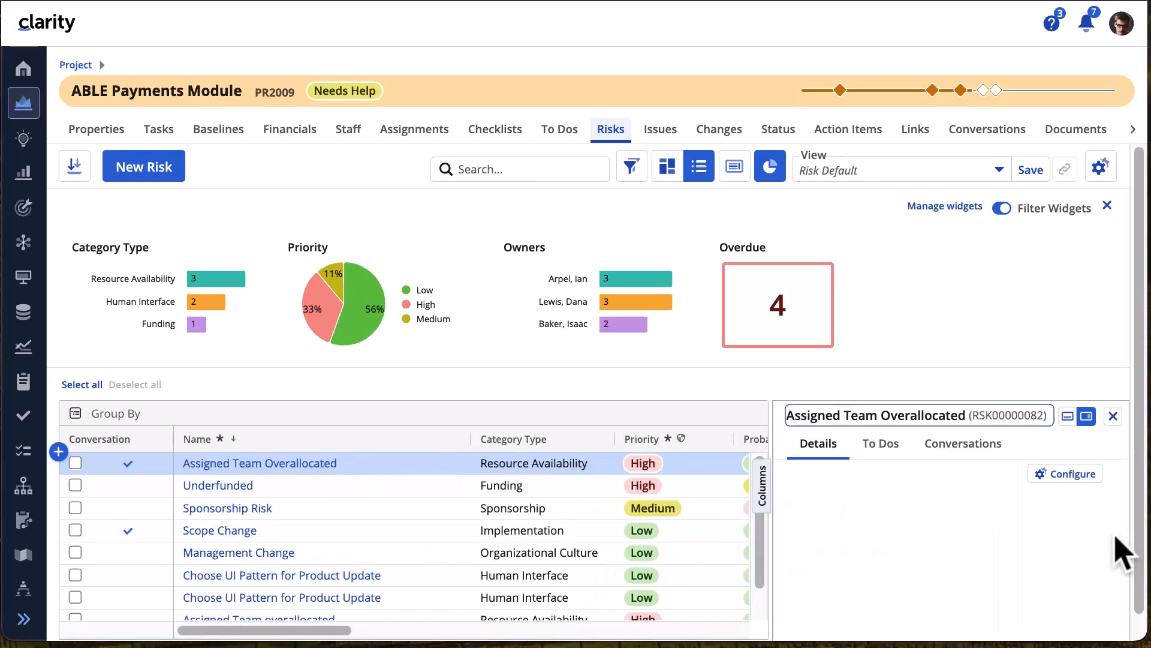
pyautogui.click(1065, 474)
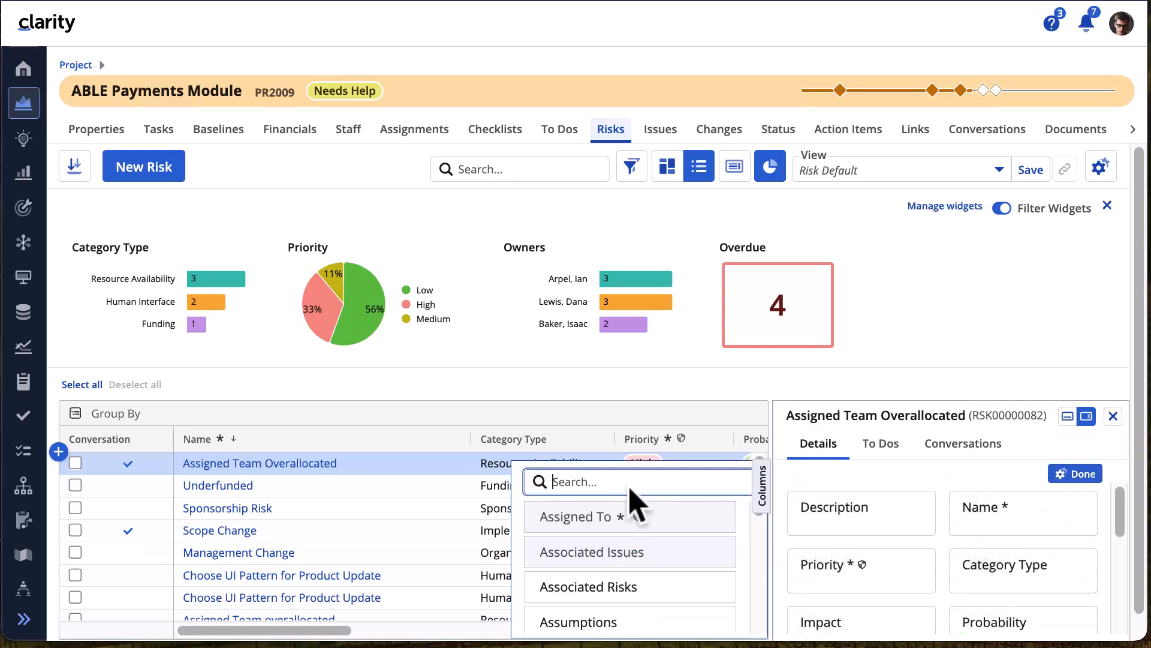
pyautogui.write('incl')
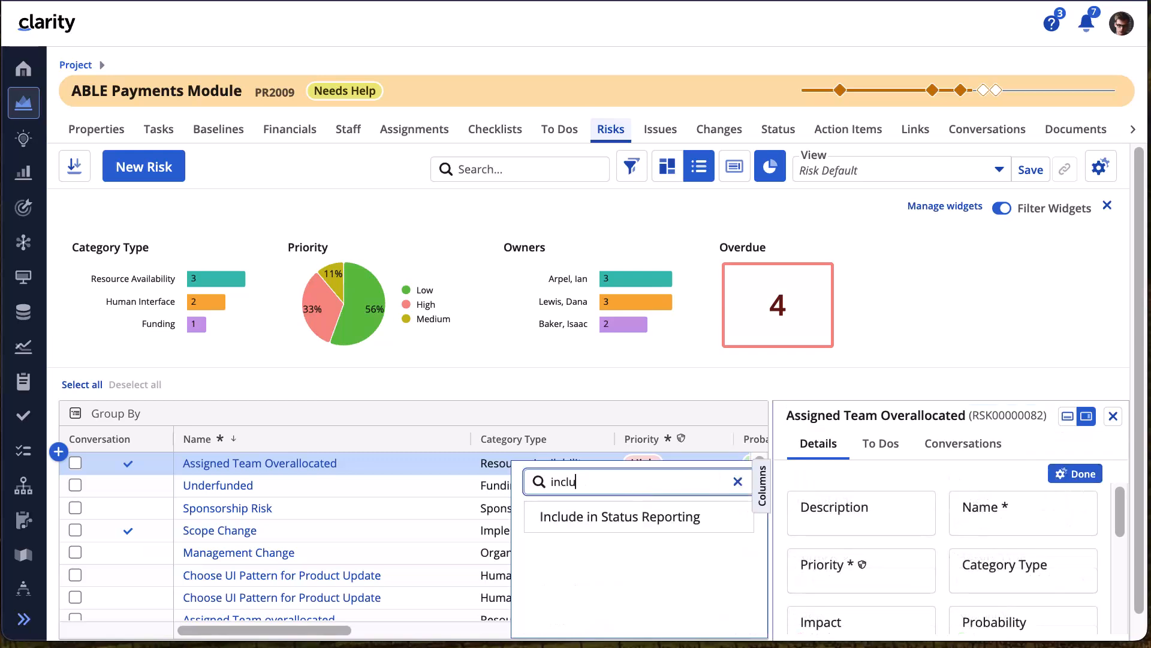
pyautogui.write('u')
pyautogui.scroll(-5, 866, 571)
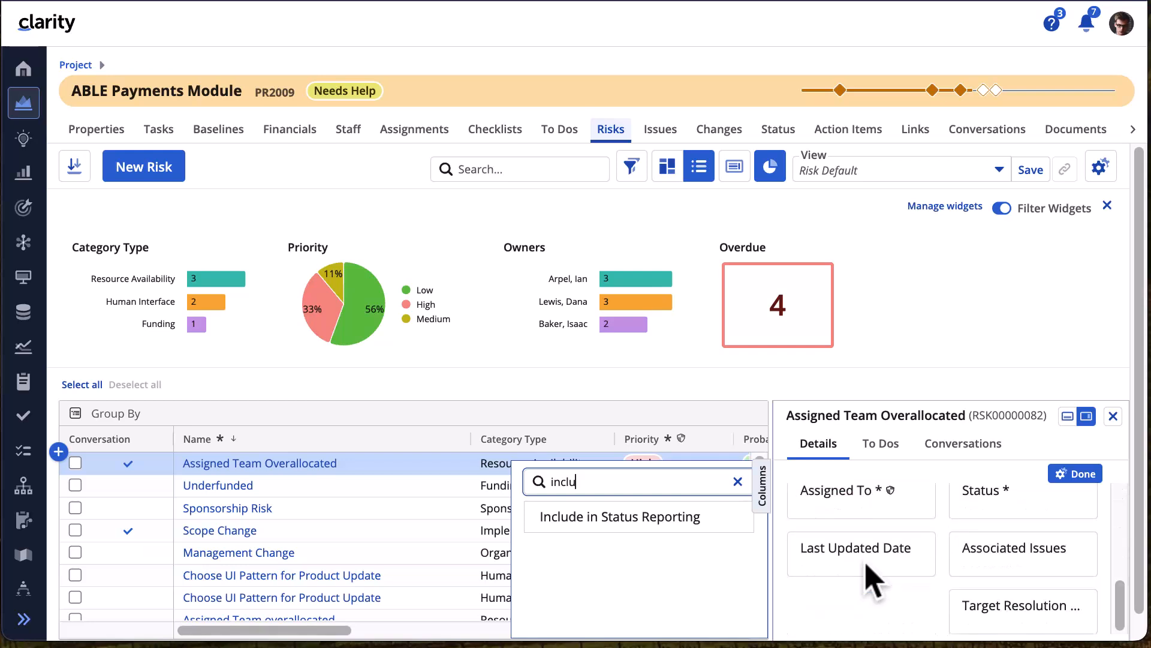
pyautogui.moveTo(661, 509); pyautogui.dragTo(832, 616)
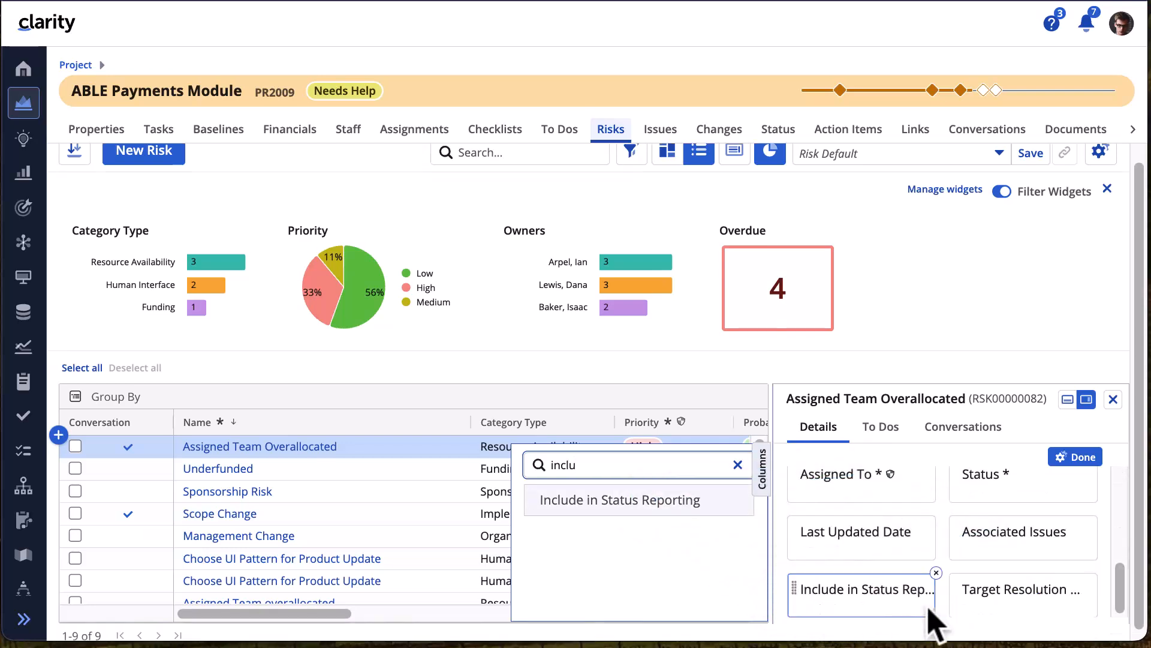
pyautogui.click(1076, 457)
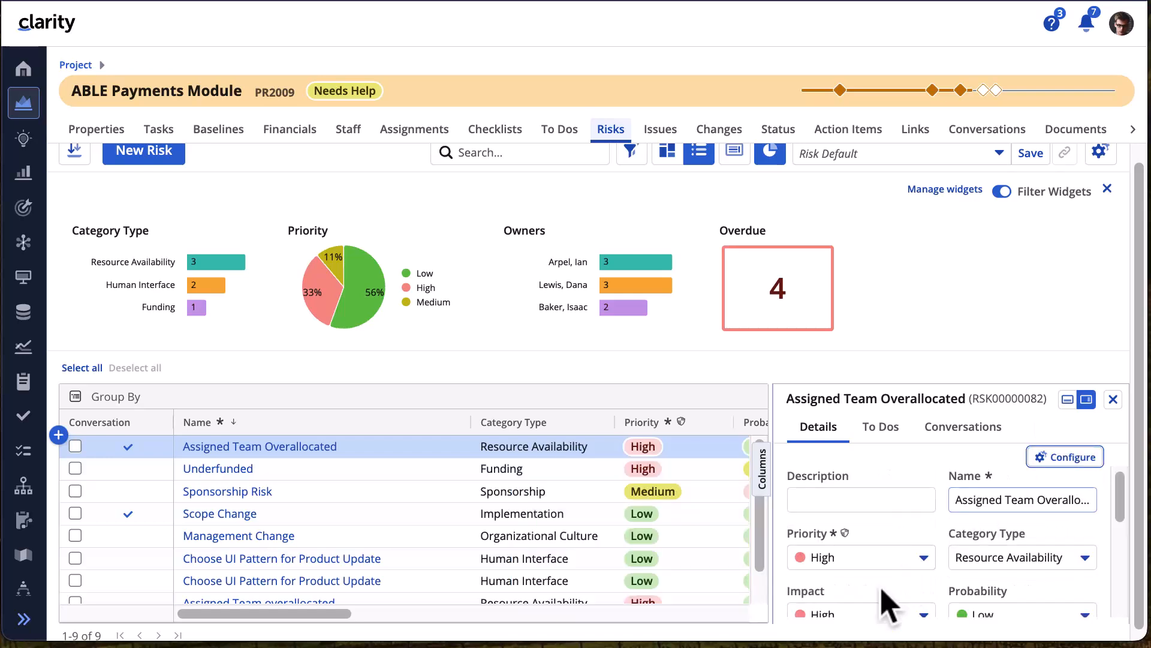
pyautogui.scroll(-5, 887, 604)
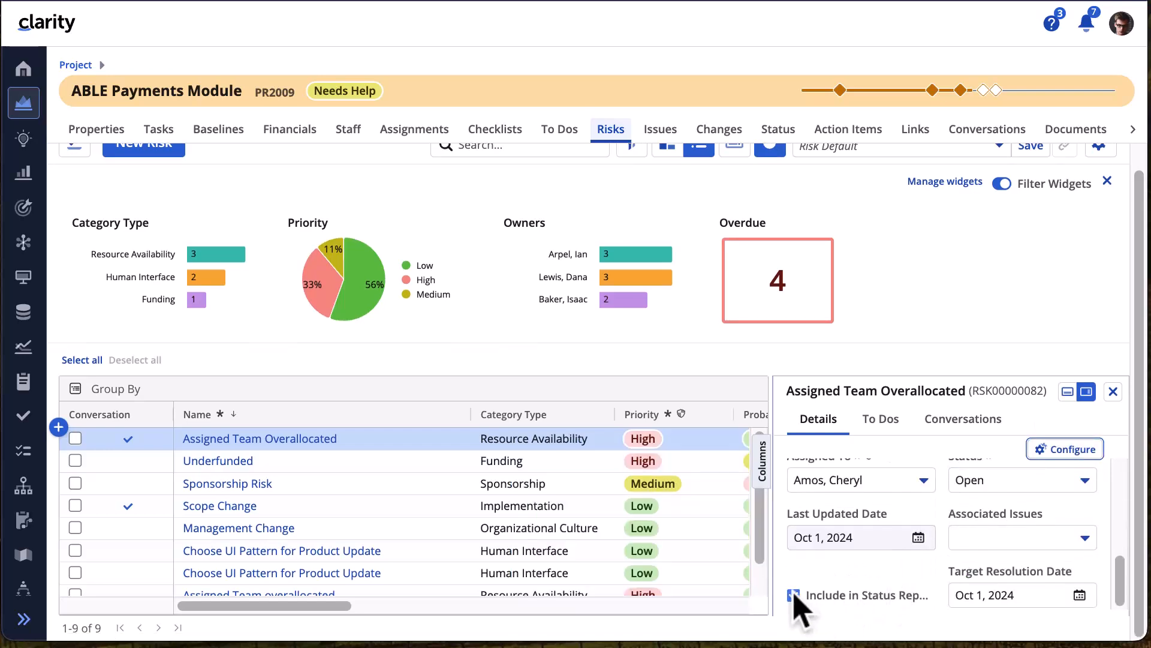
pyautogui.scroll(3, 800, 609)
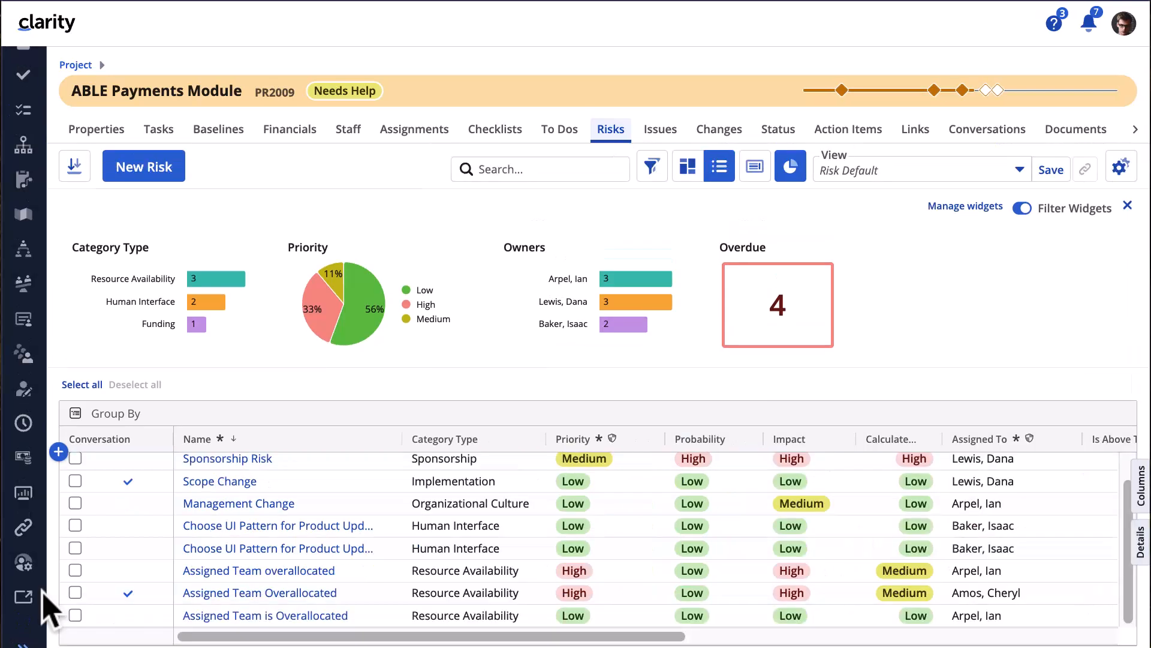
# - Save the Classic Risk Settings score matrix with threshold 0, then view the project risks grid
pyautogui.click(23, 596)
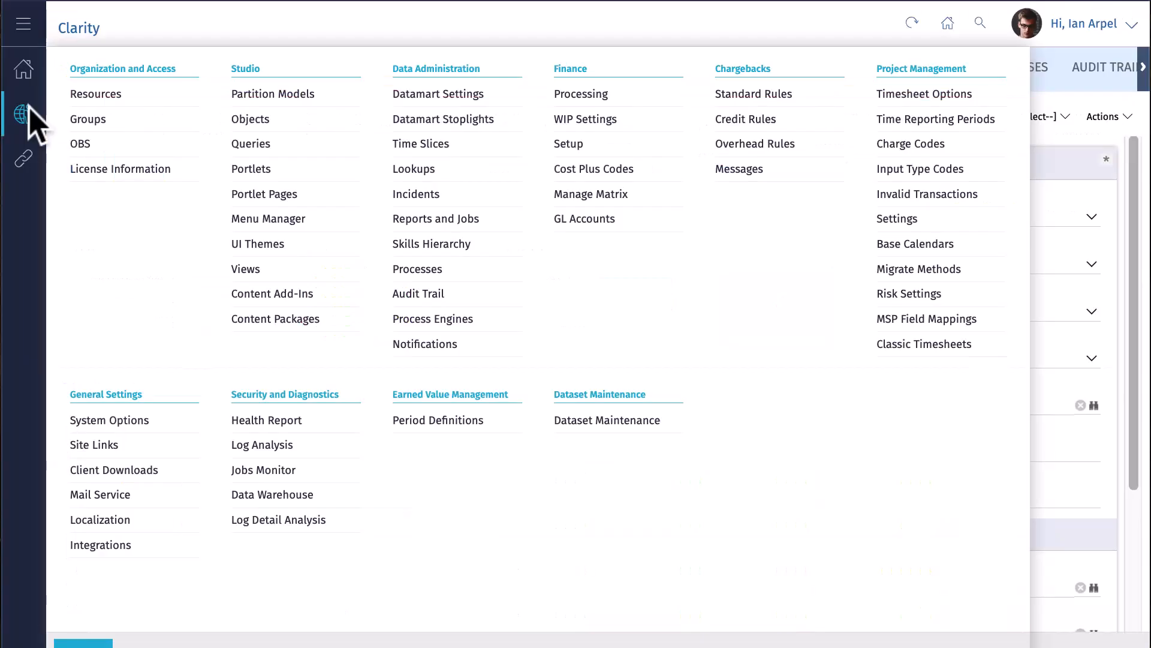
pyautogui.click(926, 293)
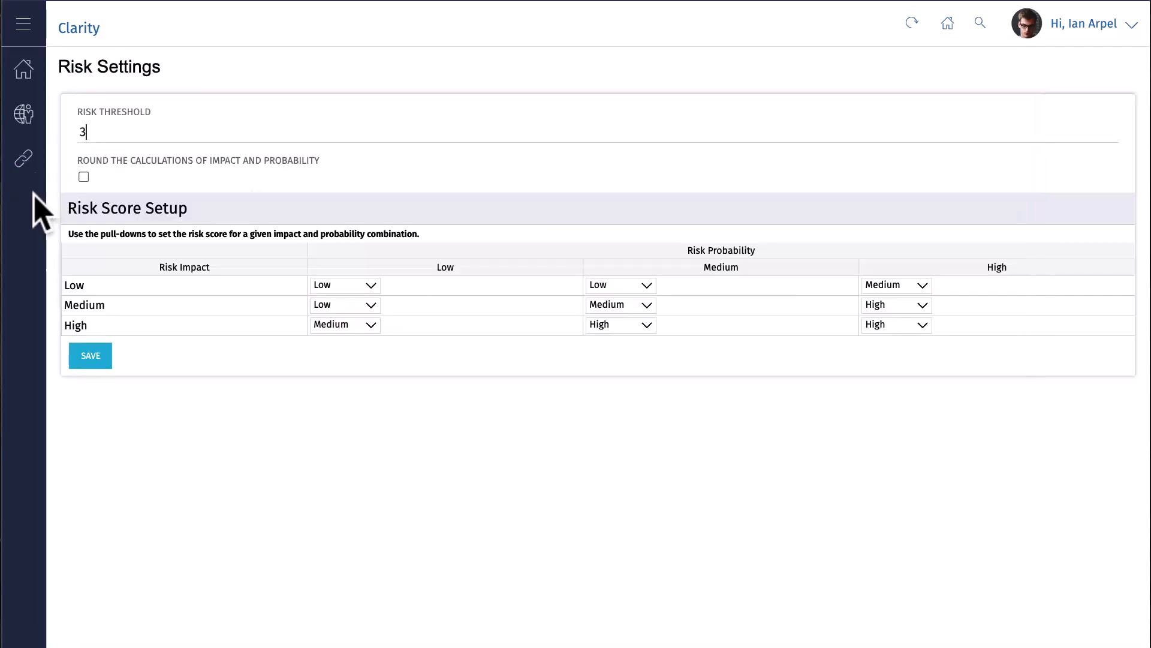
pyautogui.click(91, 356)
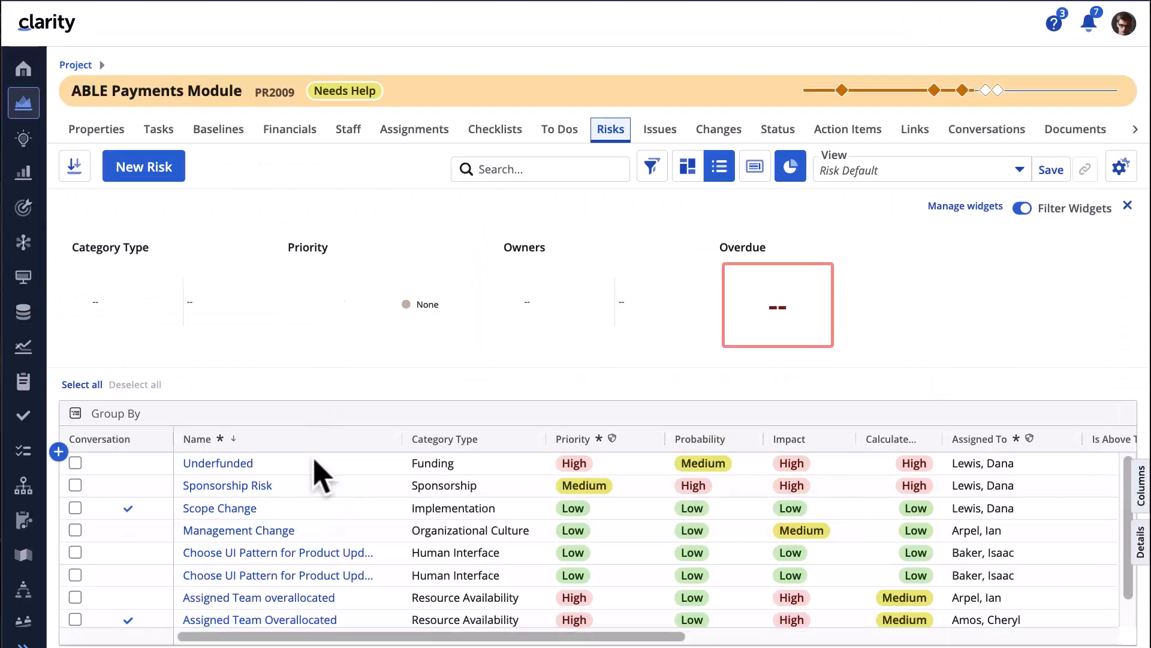
pyautogui.moveTo(360, 636); pyautogui.dragTo(543, 637)
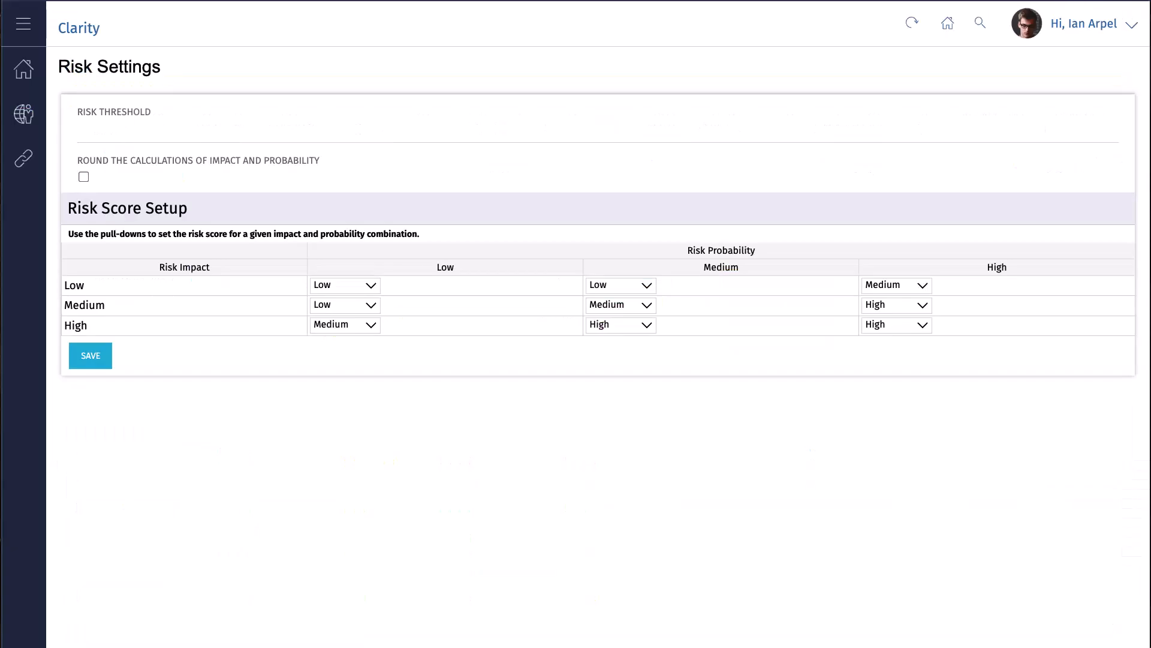
pyautogui.click(93, 359)
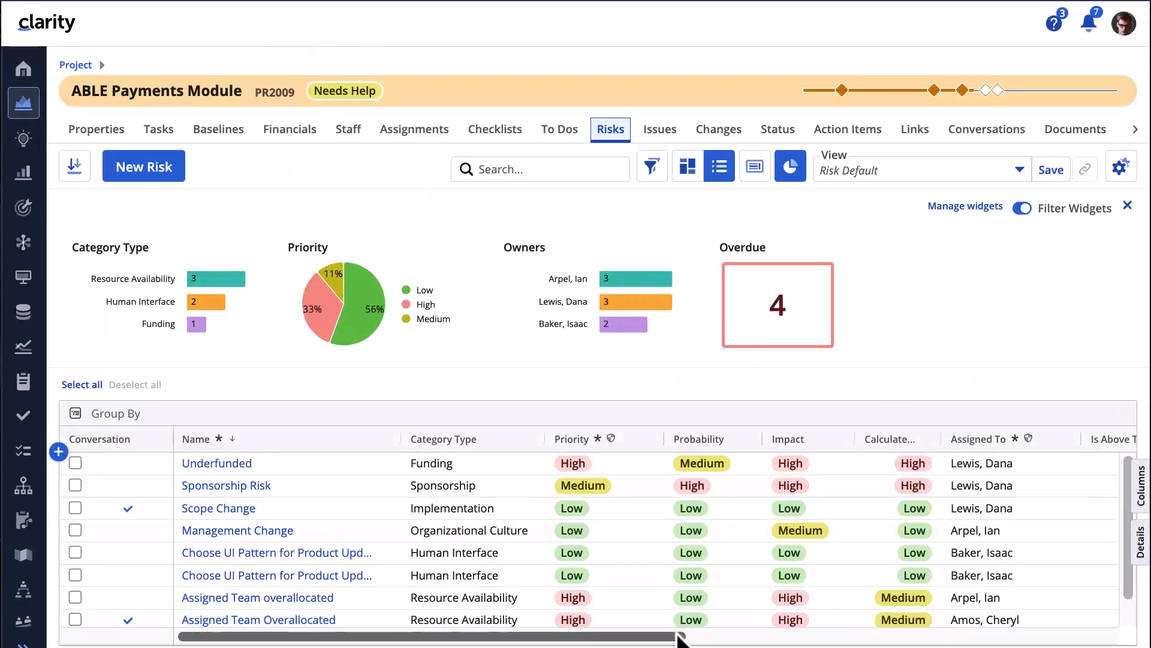
pyautogui.moveTo(682, 636); pyautogui.dragTo(779, 640)
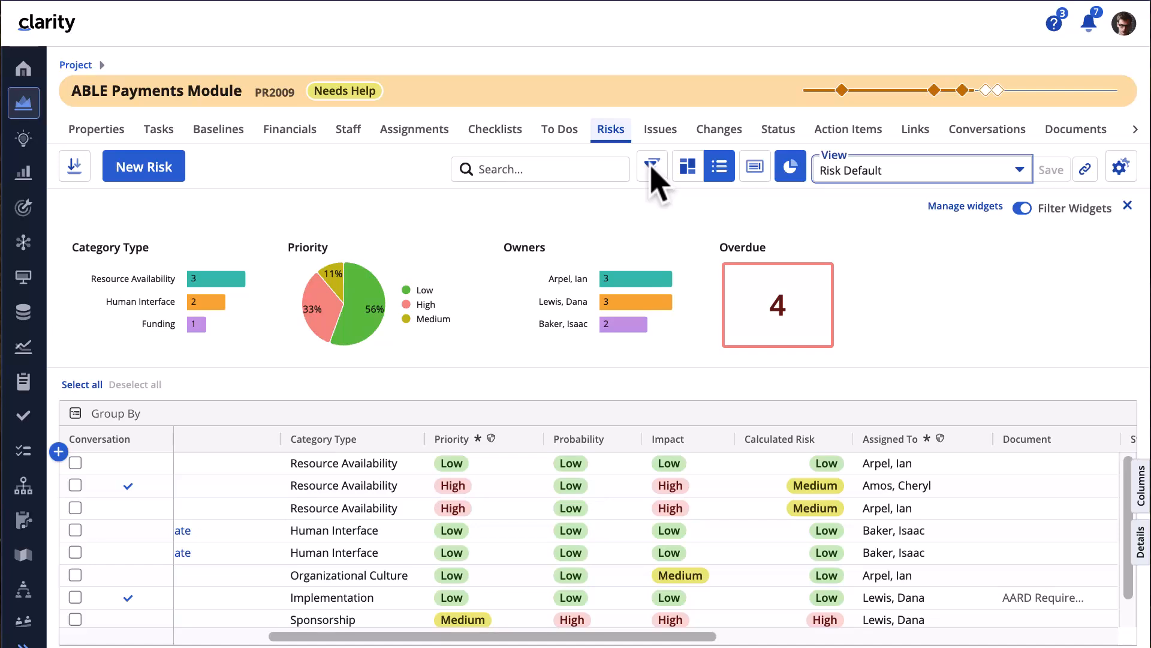
# - Filter the risks to Priority = High and Impact = High
pyautogui.click(652, 165)
pyautogui.click(104, 233)
pyautogui.write('priori')
pyautogui.click(146, 322)
pyautogui.click(90, 401)
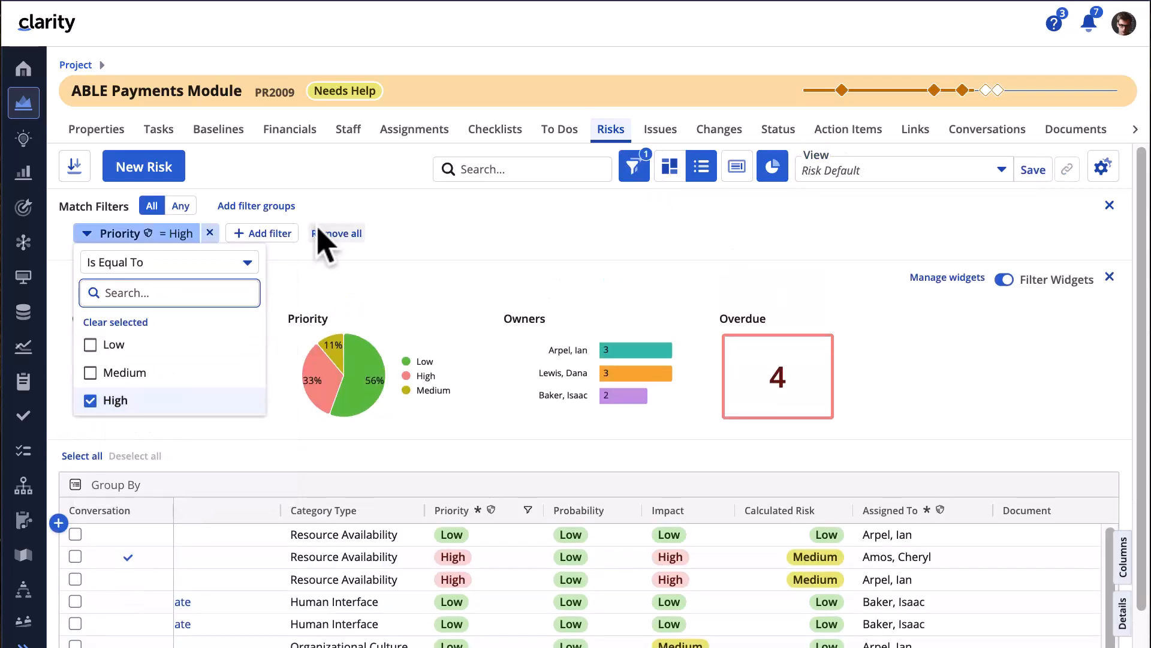
pyautogui.click(269, 234)
pyautogui.click(277, 321)
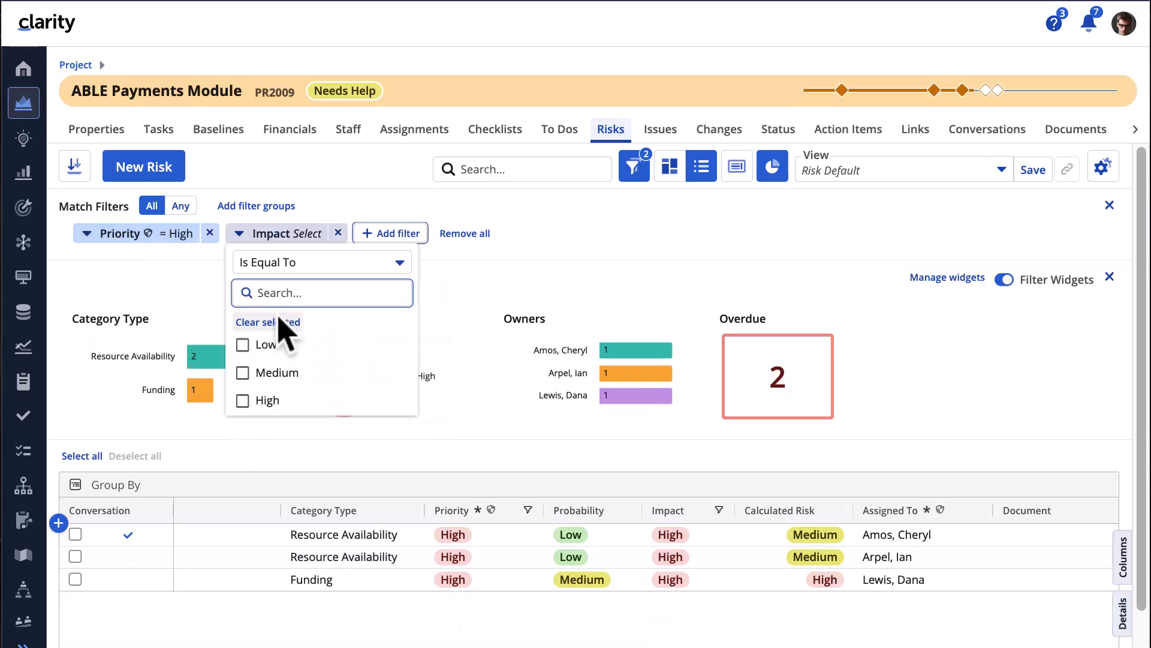
pyautogui.click(274, 401)
# - Save the filtered grid as the view 'High Impact and Priority' and check it in Manage Views
pyautogui.click(1001, 170)
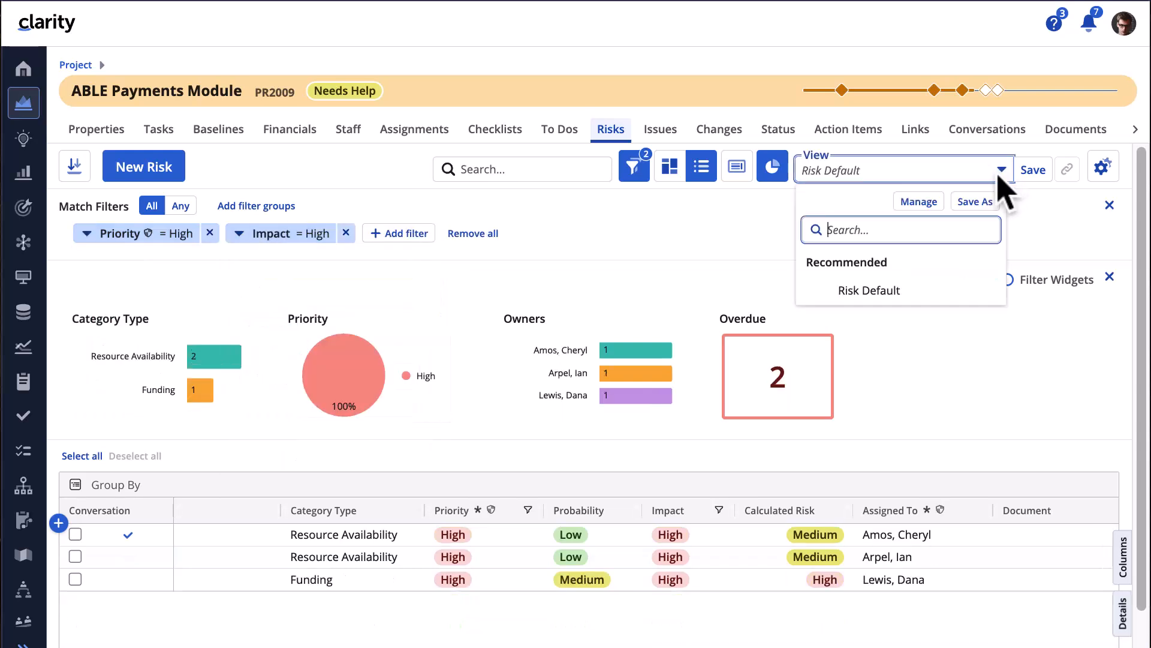
pyautogui.click(975, 202)
pyautogui.write('High Impact and Priority')
pyautogui.click(965, 334)
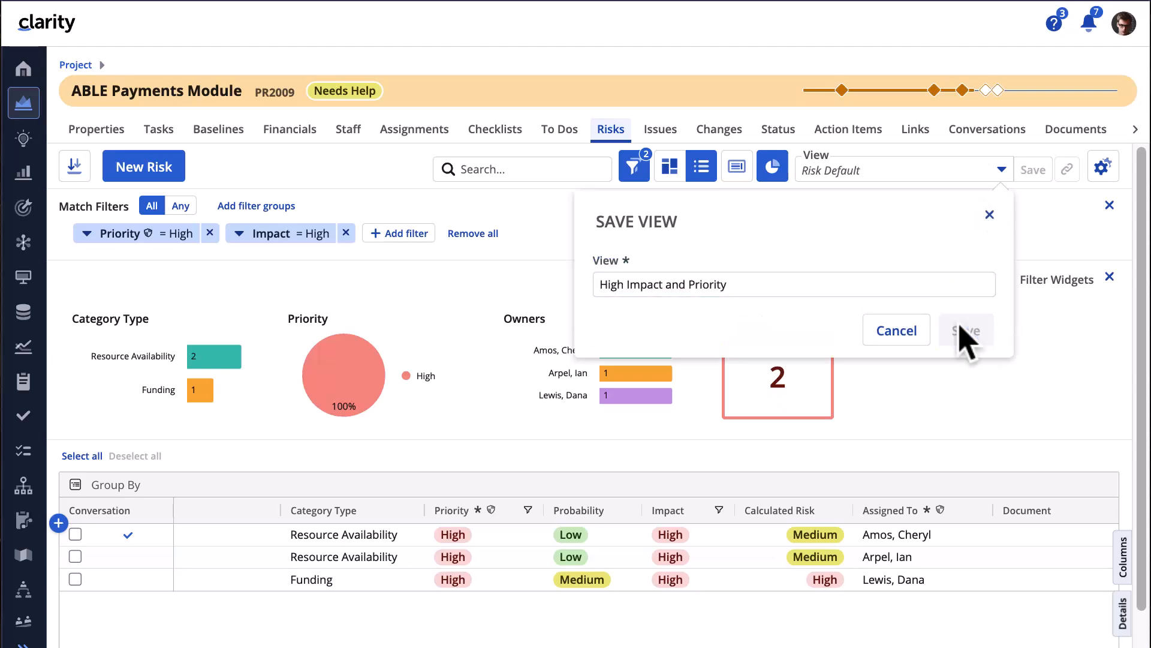
pyautogui.click(936, 200)
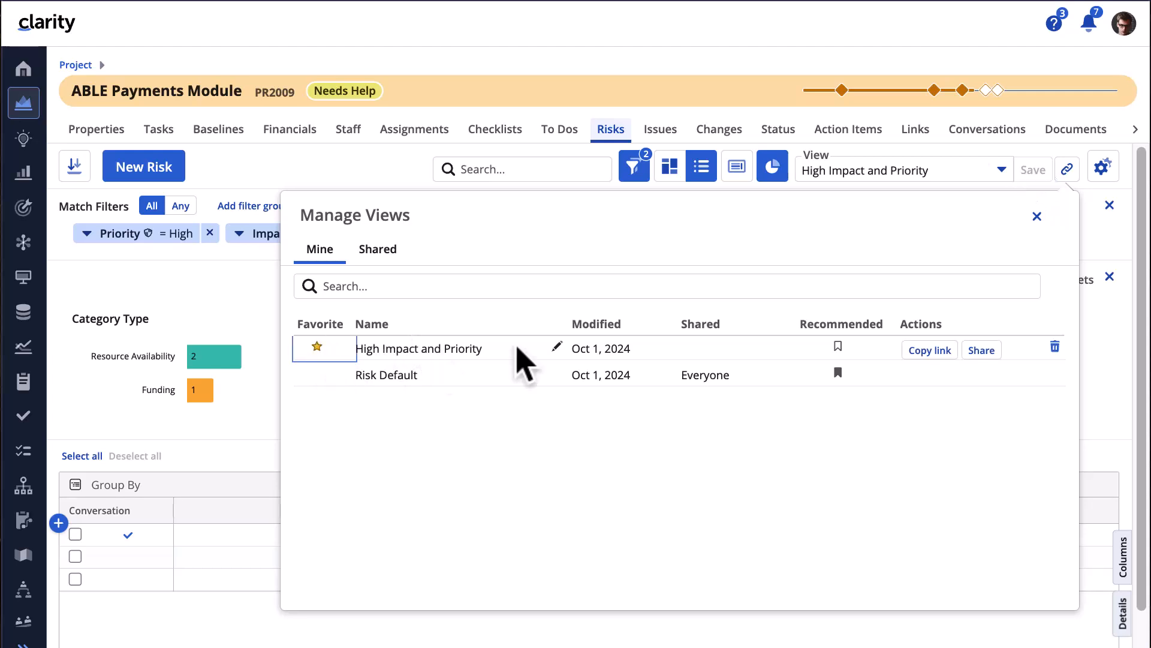
pyautogui.click(1036, 217)
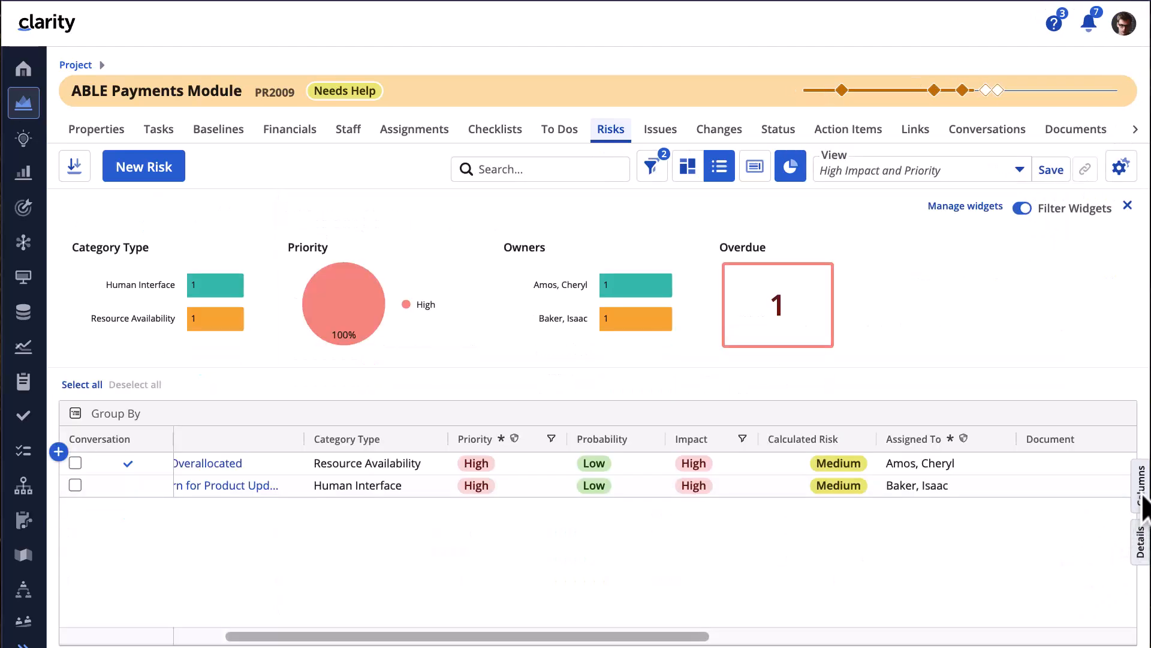
# - Show the Resolution column, paste a resolution note on the first risk, and set it Work in Progress
pyautogui.click(1142, 492)
pyautogui.click(924, 506)
pyautogui.click(1013, 465)
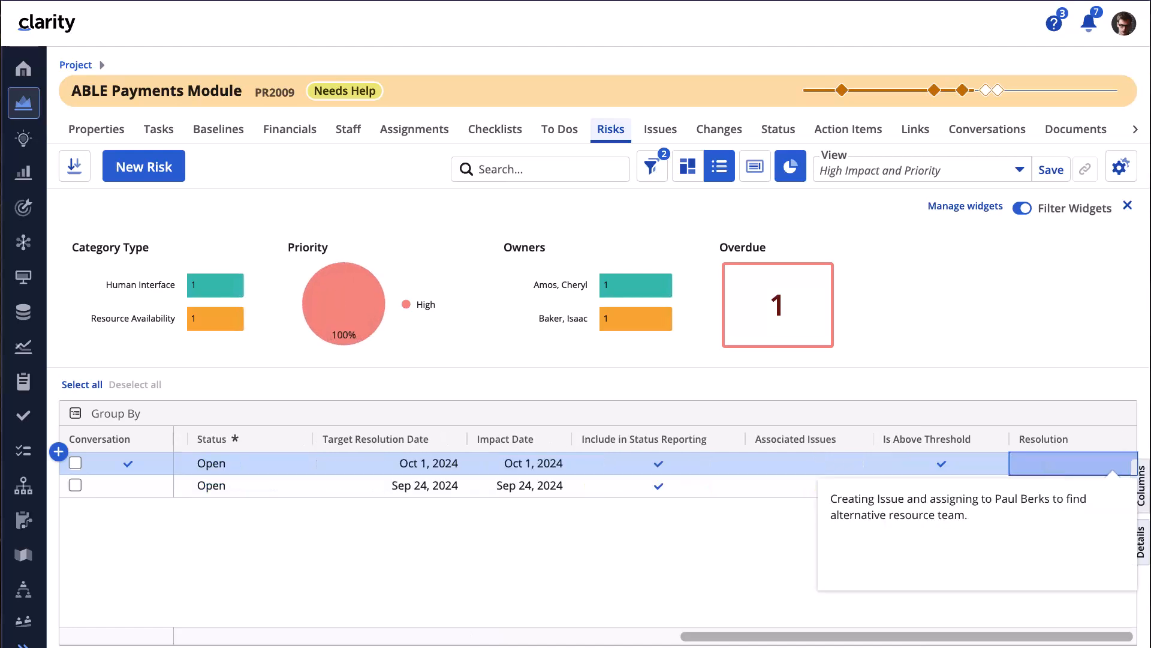
pyautogui.click(780, 543)
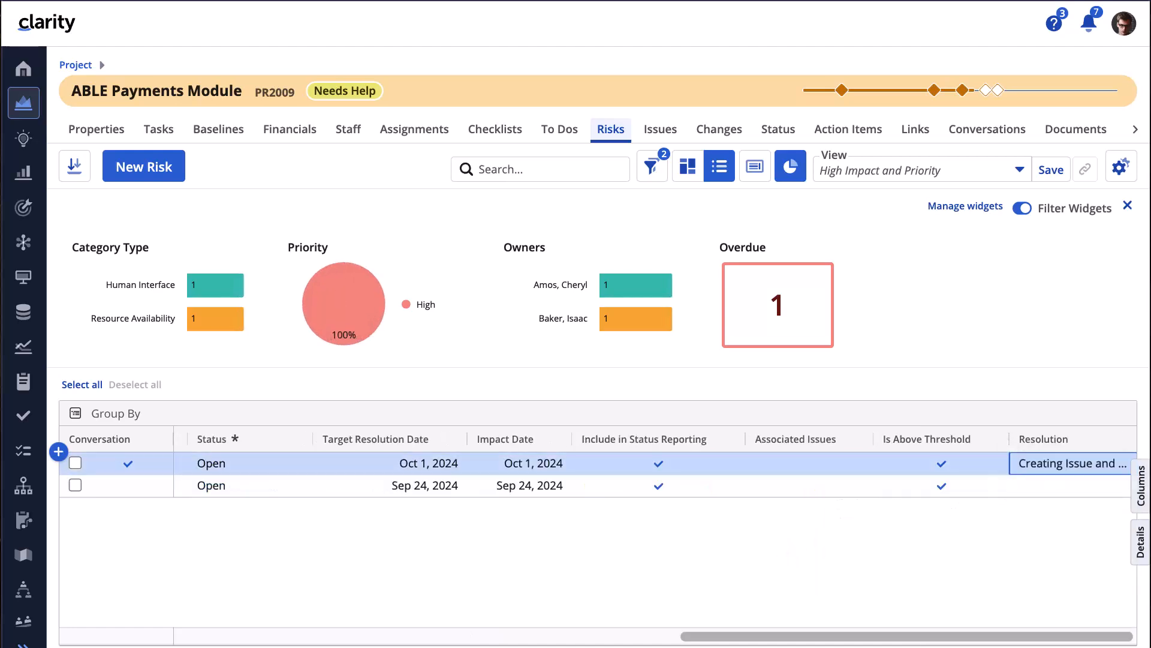
pyautogui.click(246, 462)
pyautogui.click(259, 555)
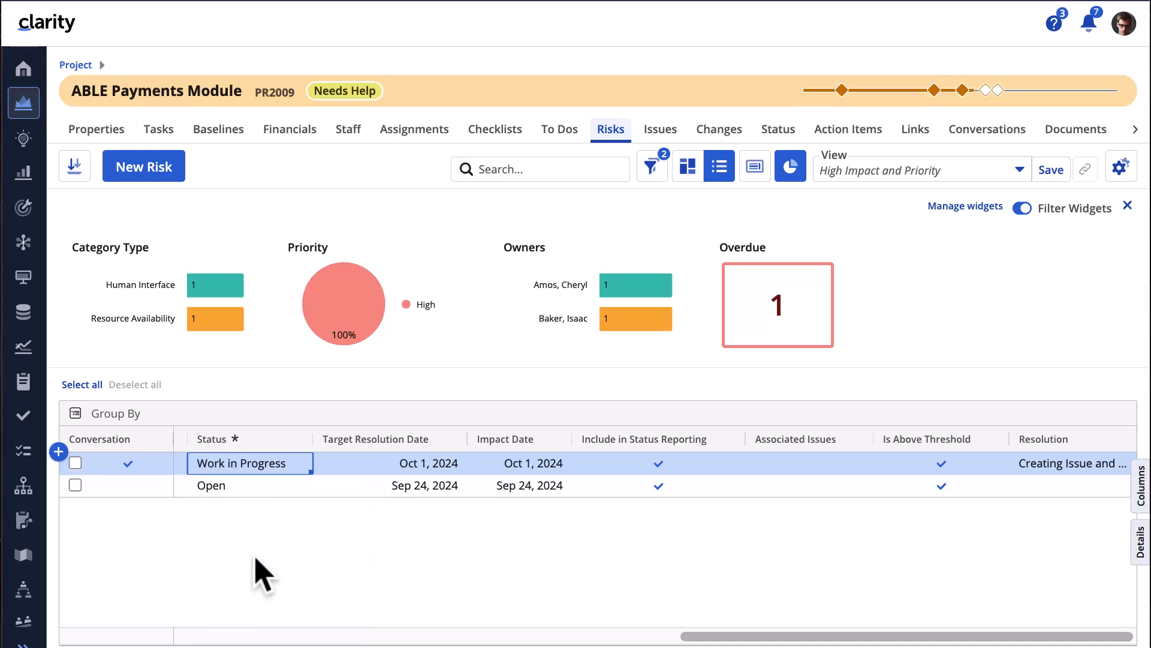
pyautogui.moveTo(714, 636); pyautogui.dragTo(161, 609)
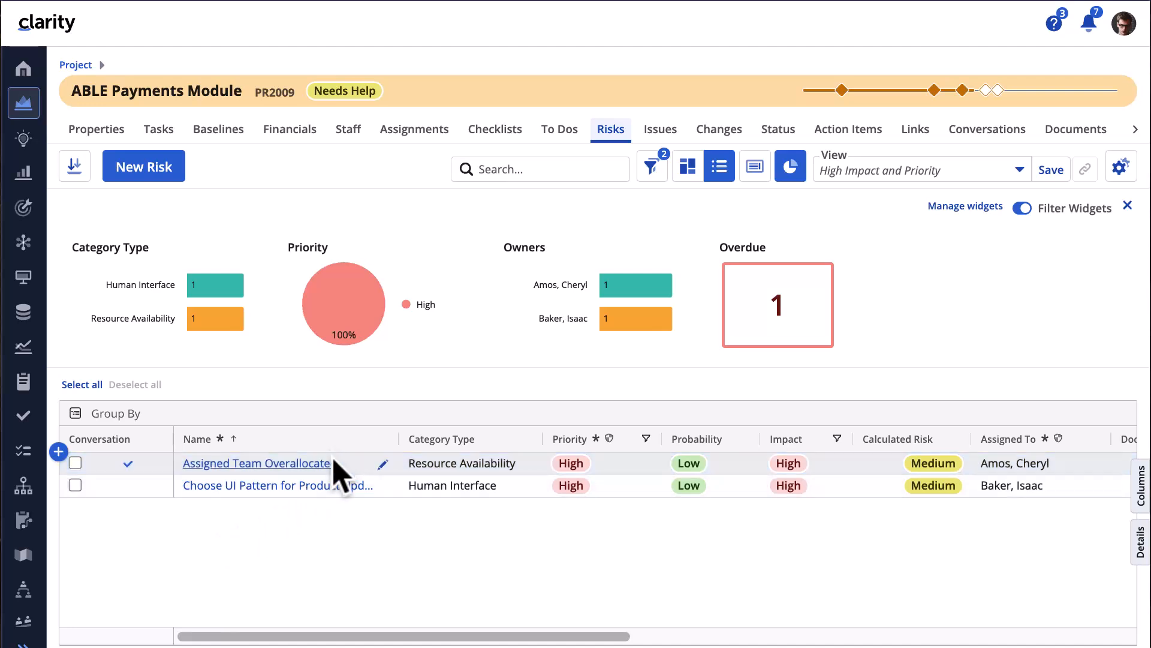
# - Create the issue 'Requested Resource Not Available' from the Assigned Team Overallocated risk
pyautogui.rightClick(334, 462)
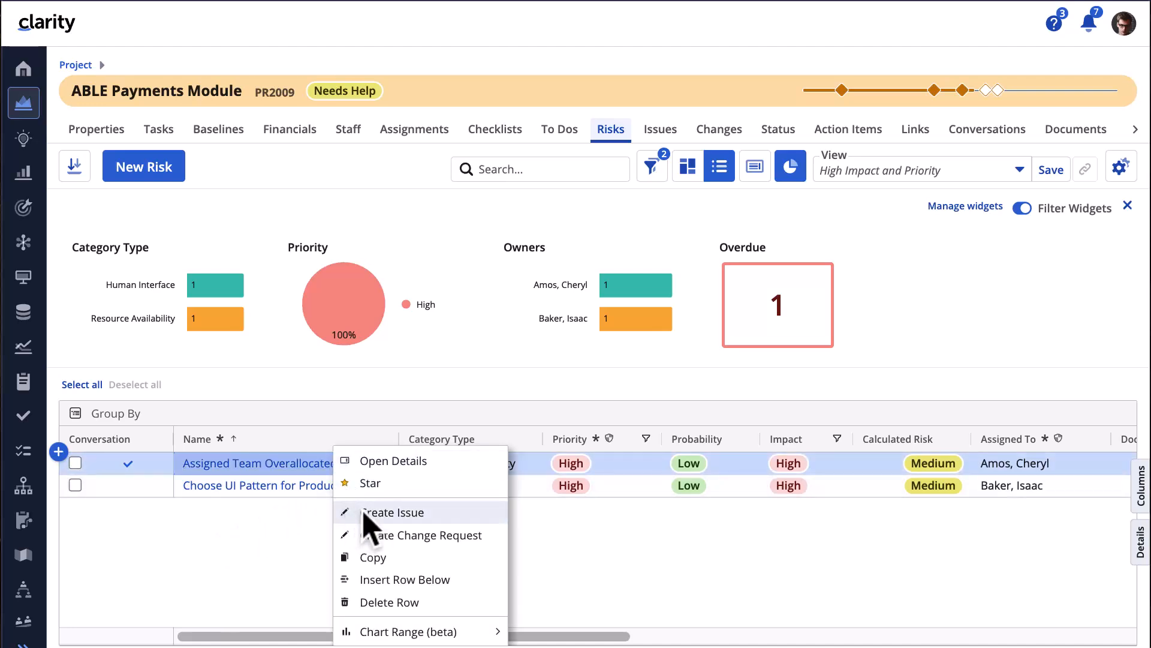
pyautogui.click(364, 513)
pyautogui.write('Requested Resource Not Available')
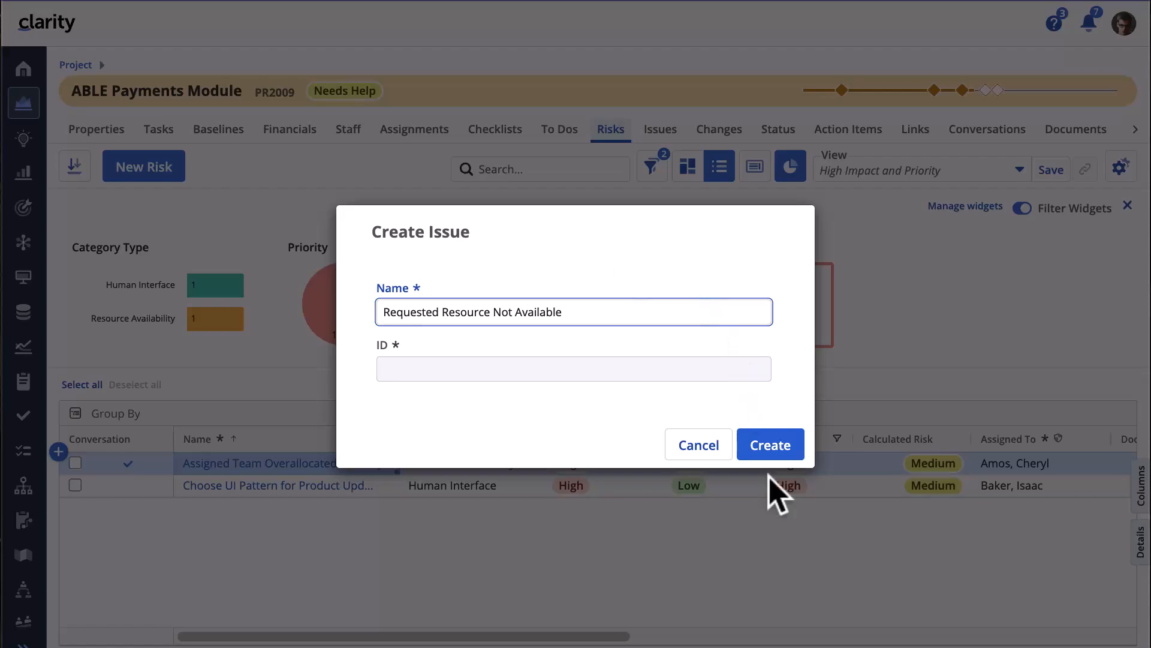
pyautogui.click(780, 450)
# - Reassign the Requested Resource Not Available issue to another team member
pyautogui.click(660, 131)
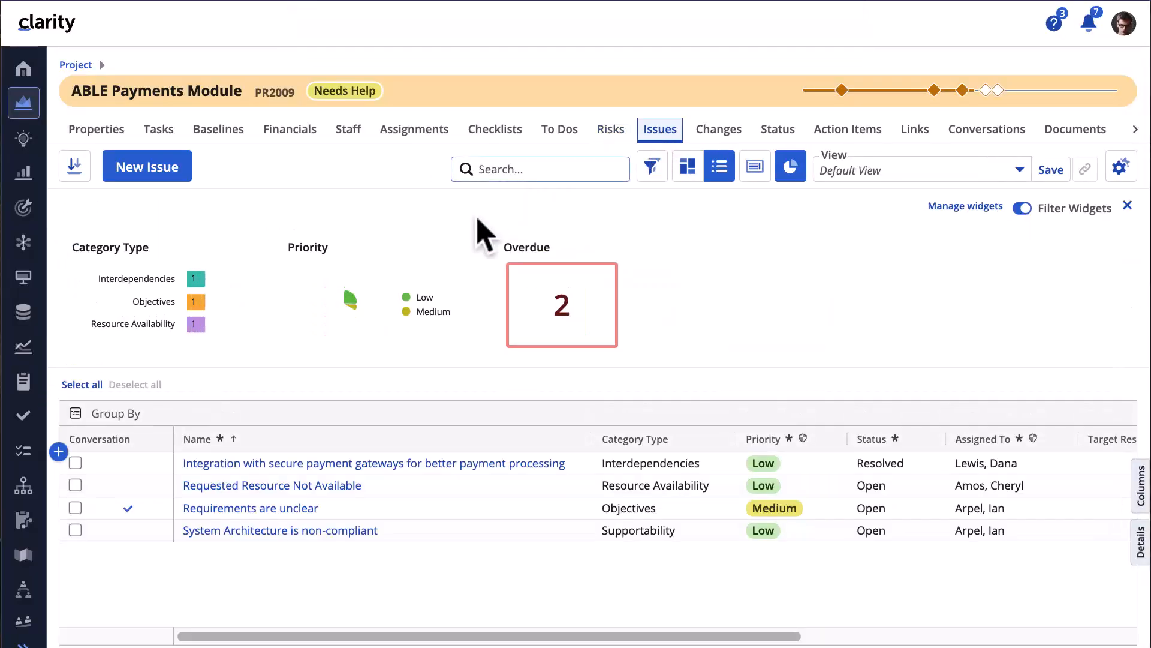
pyautogui.click(211, 488)
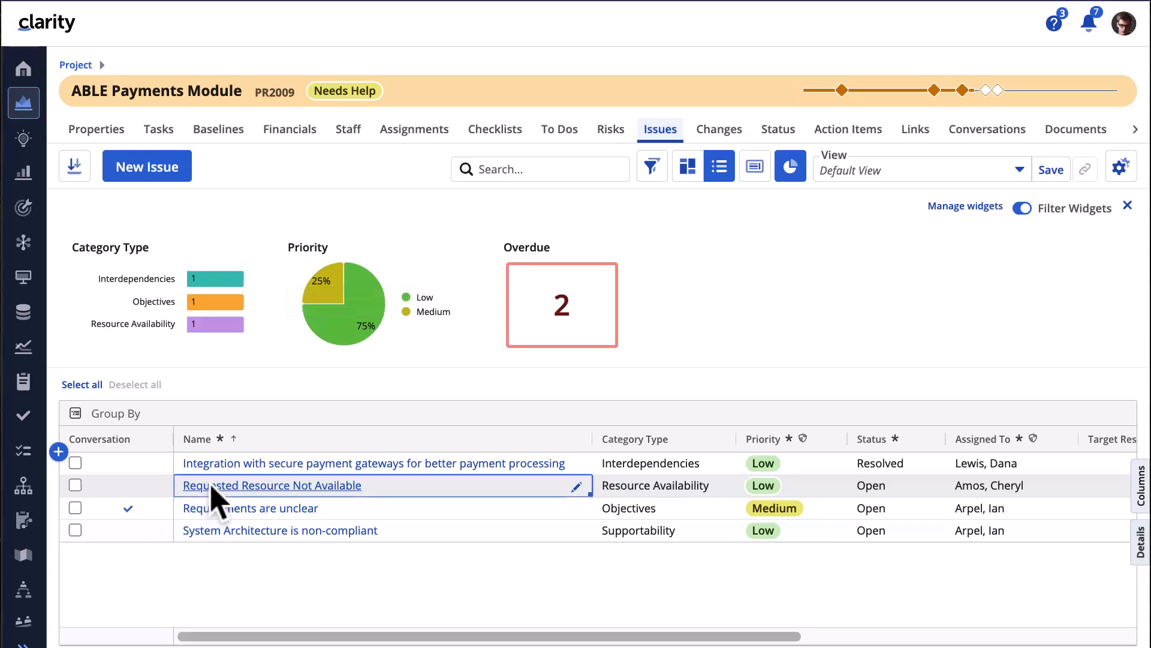
pyautogui.click(211, 488)
pyautogui.click(690, 377)
pyautogui.click(686, 174)
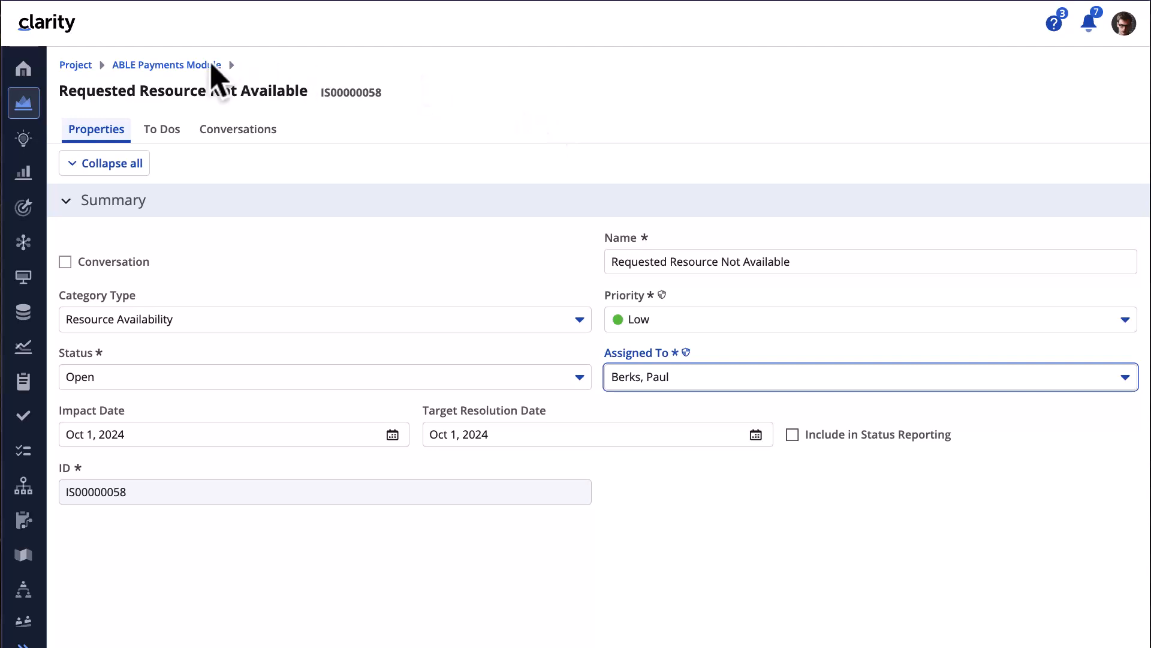
pyautogui.click(135, 63)
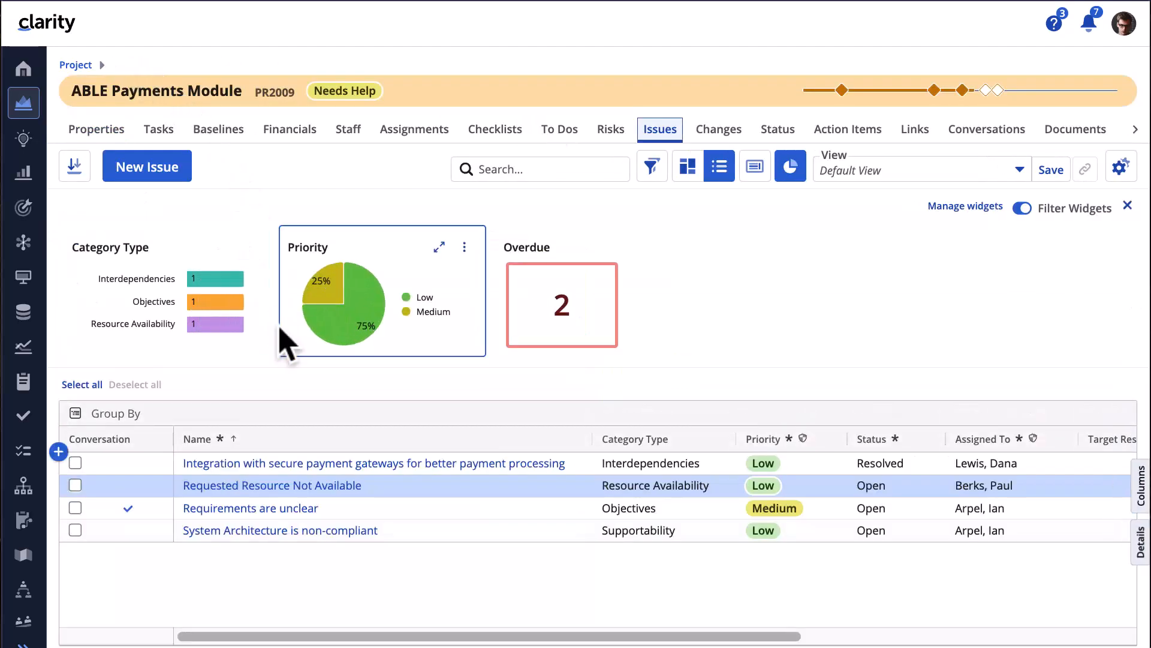
# - Create the change request 'Need alternative resource team for this work' from the Requested Resource Not Available issue
pyautogui.rightClick(377, 499)
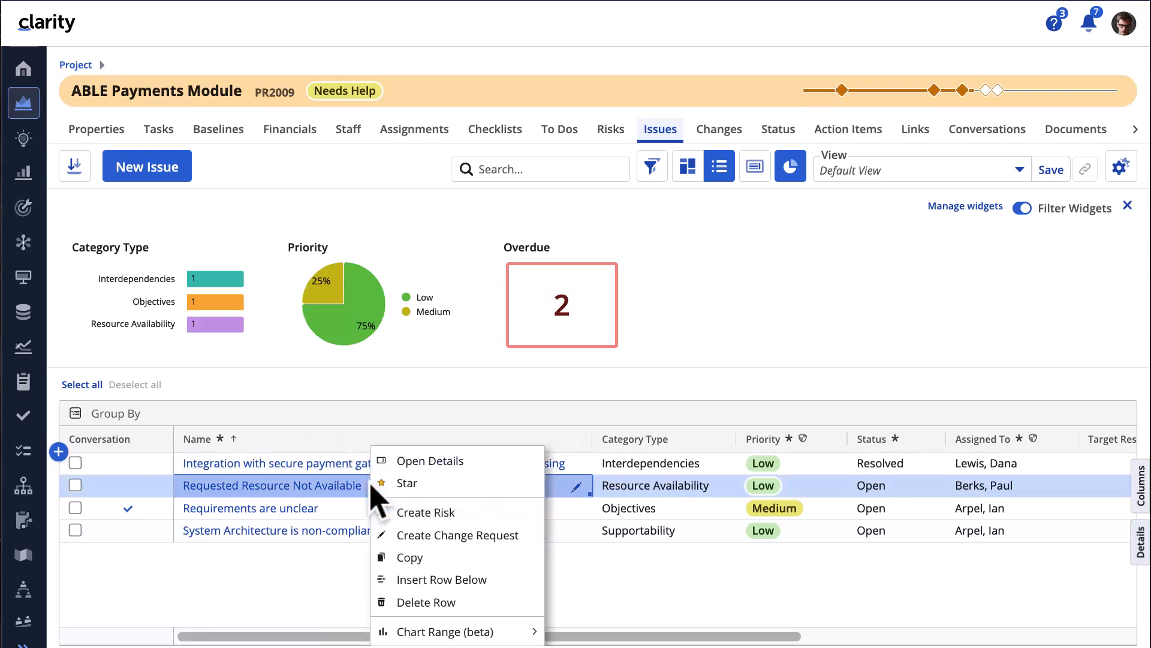
pyautogui.click(413, 535)
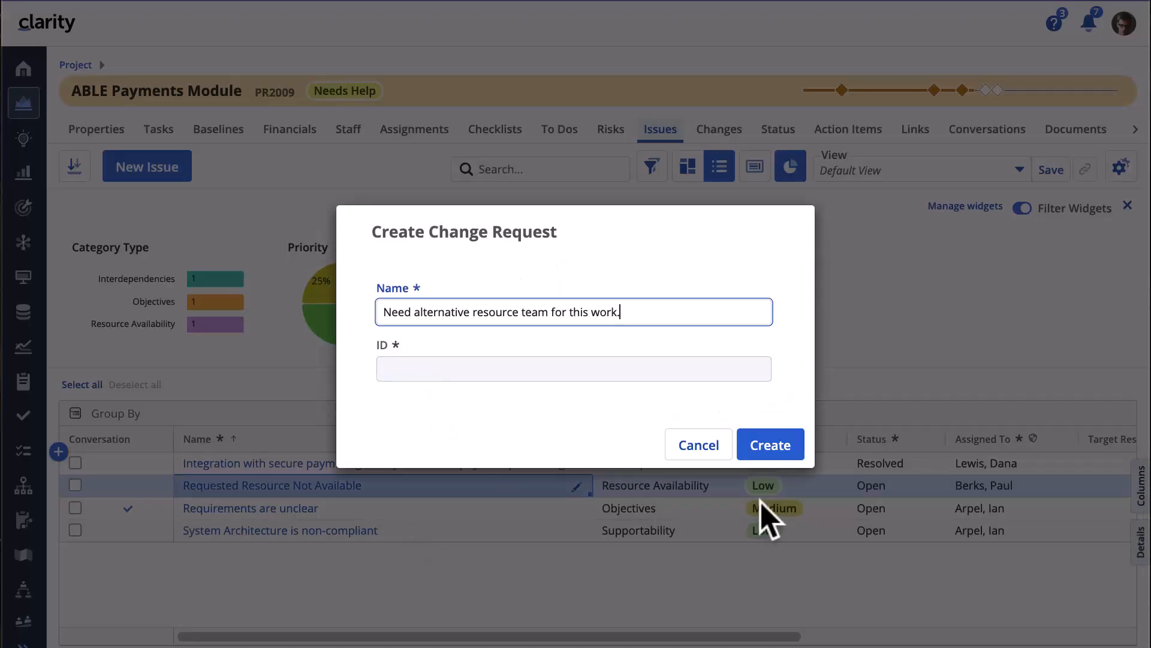
pyautogui.click(772, 455)
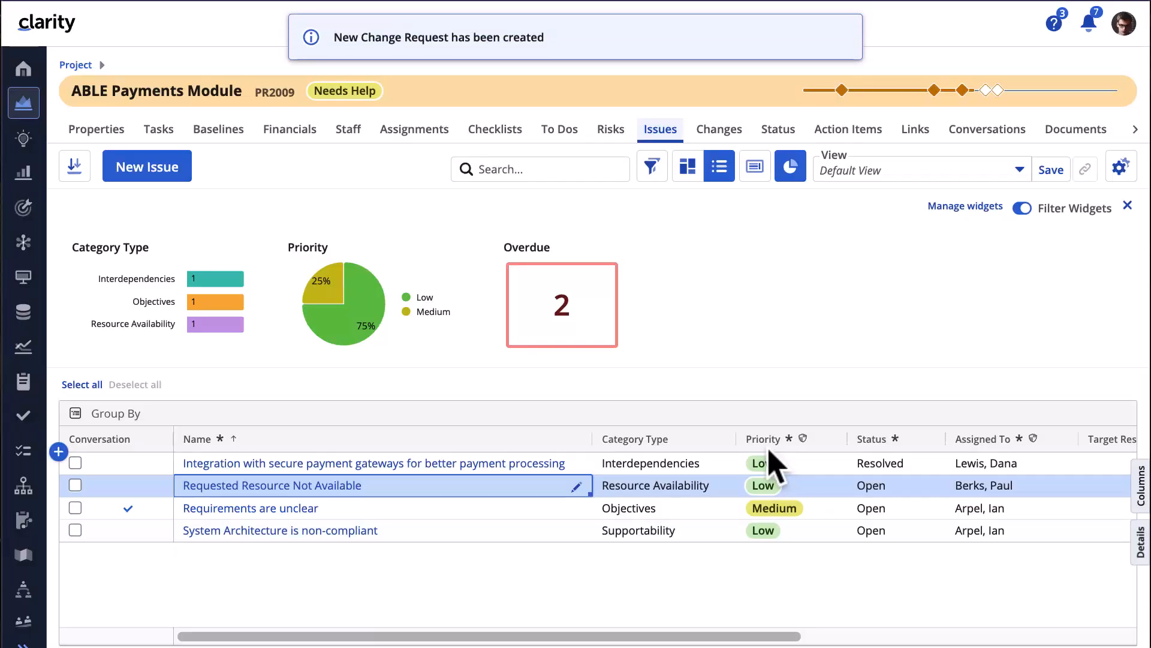
# - Keep the new change request's category as Resource Availability and assign it to a different person
pyautogui.click(719, 130)
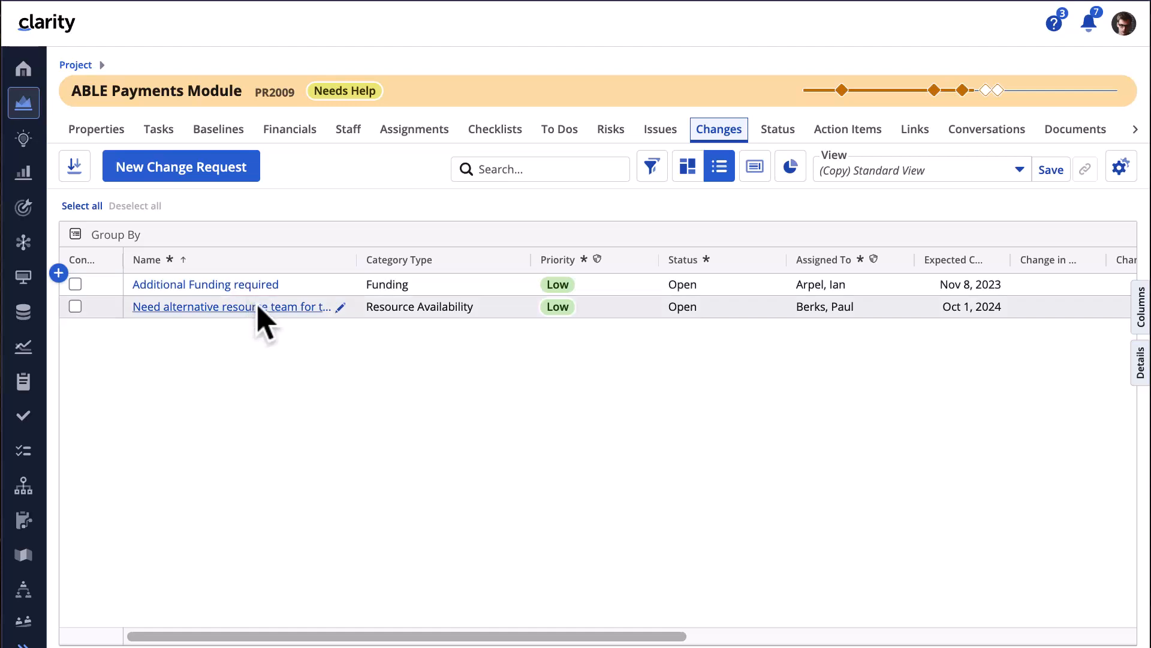
pyautogui.click(413, 307)
pyautogui.click(414, 307)
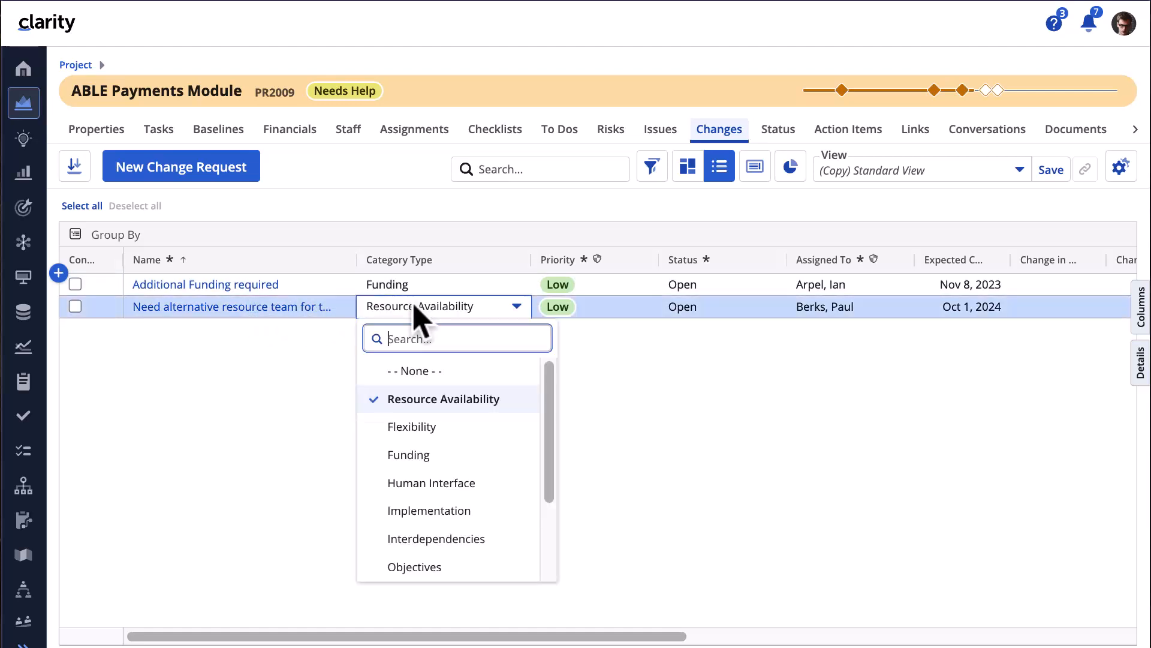
pyautogui.click(442, 400)
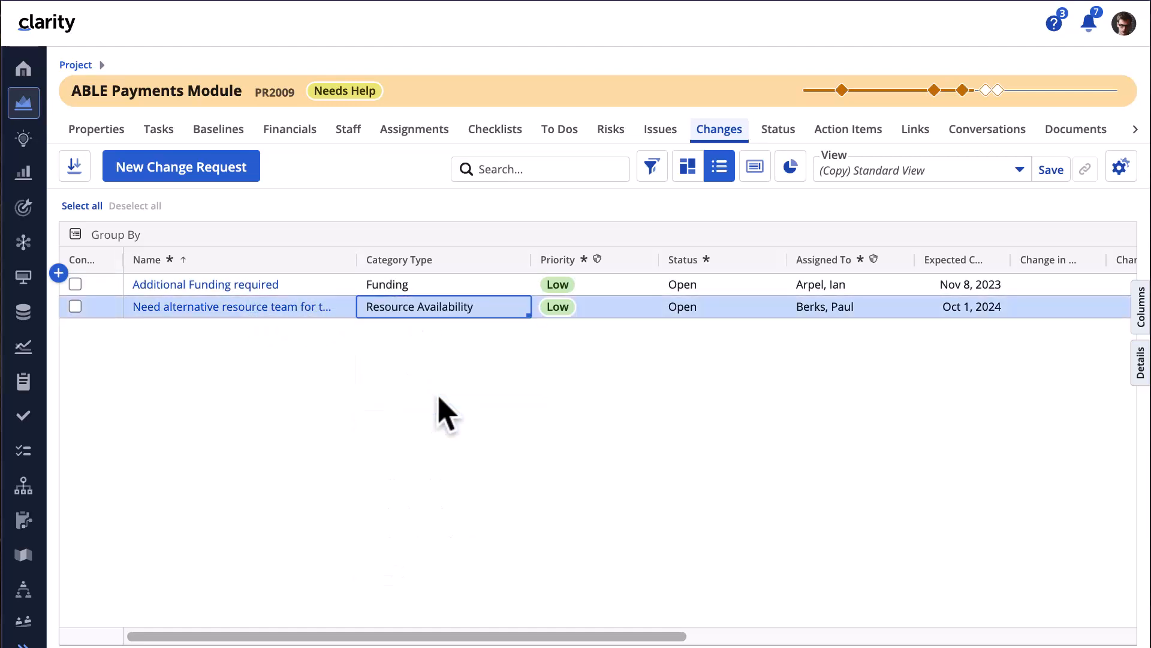
pyautogui.click(852, 309)
pyautogui.click(852, 309)
pyautogui.click(878, 427)
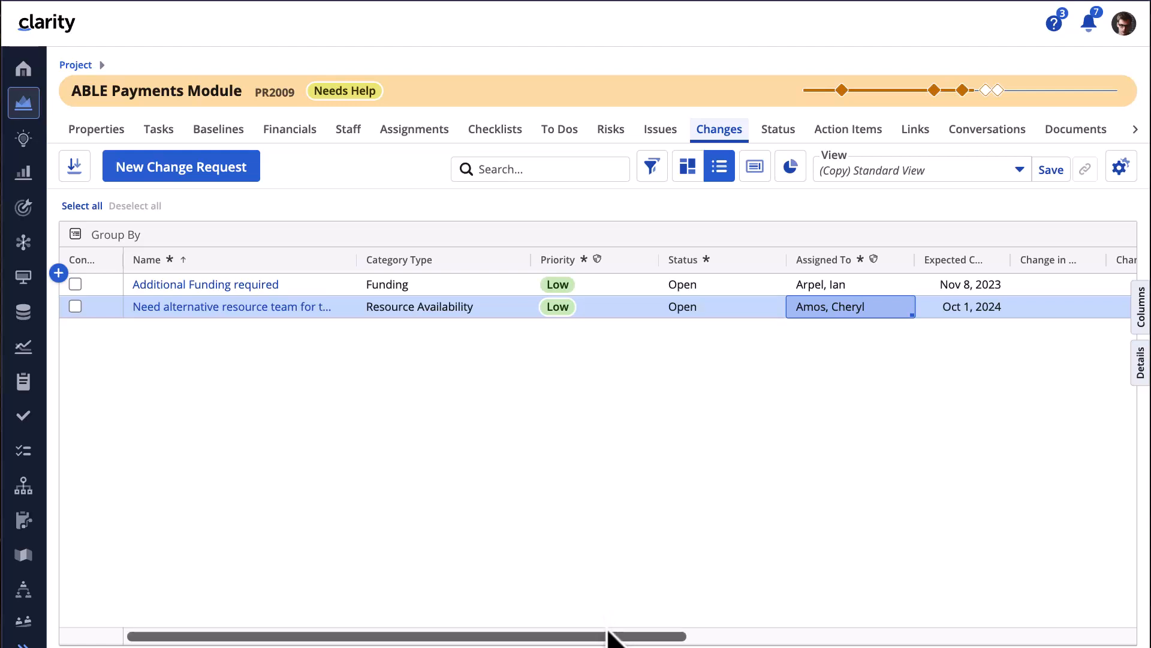
pyautogui.click(611, 130)
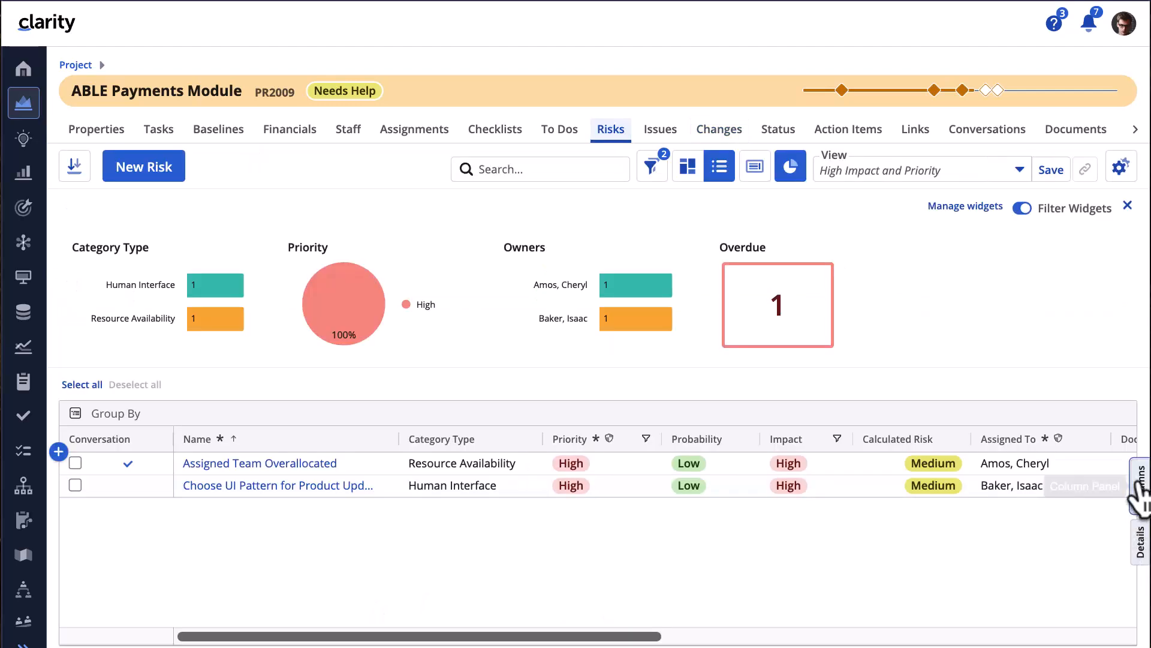
# - Show the Associated Issues column in the risks grid and scroll over to it
pyautogui.click(1140, 491)
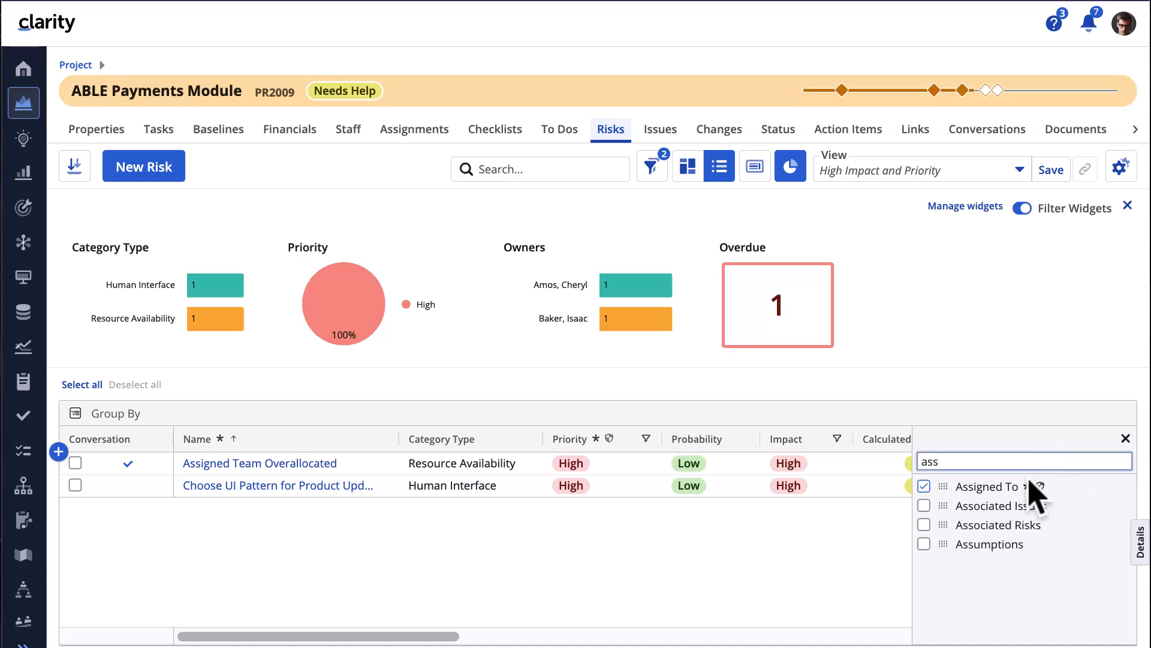
pyautogui.click(924, 506)
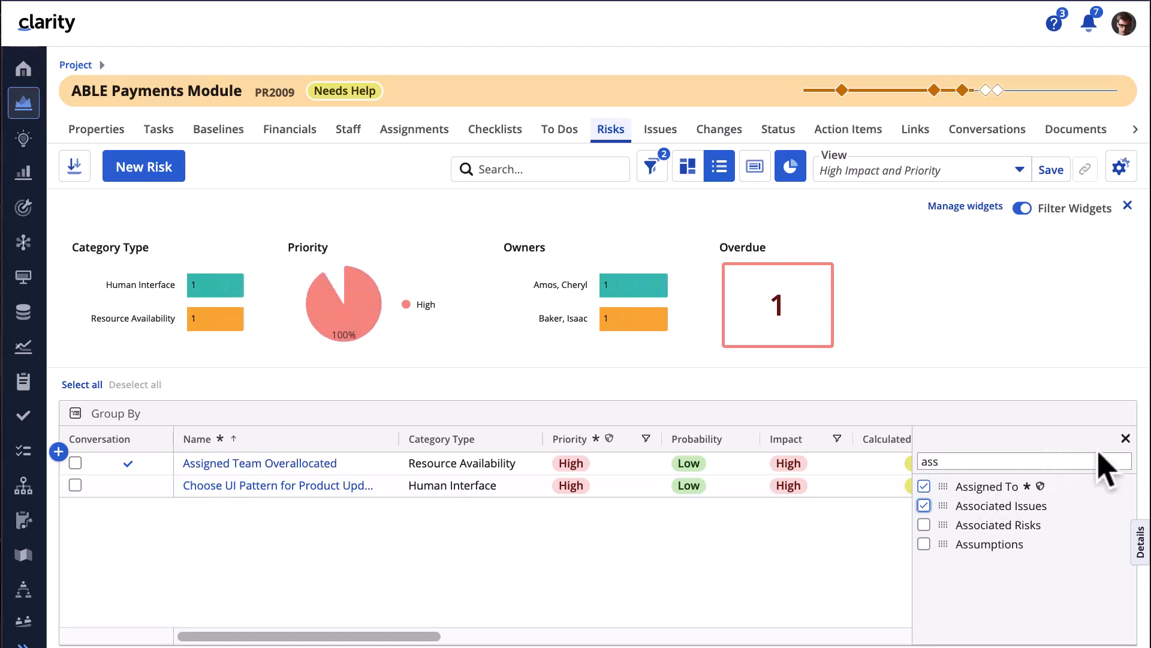
pyautogui.click(1126, 438)
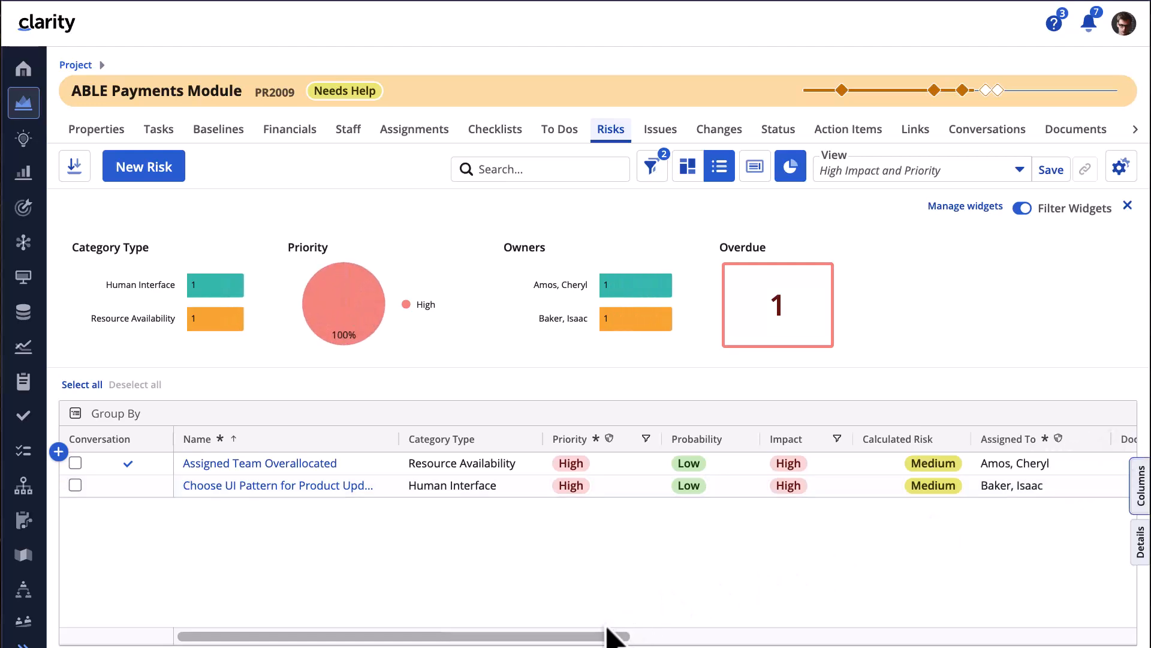
pyautogui.moveTo(614, 638); pyautogui.dragTo(1071, 645)
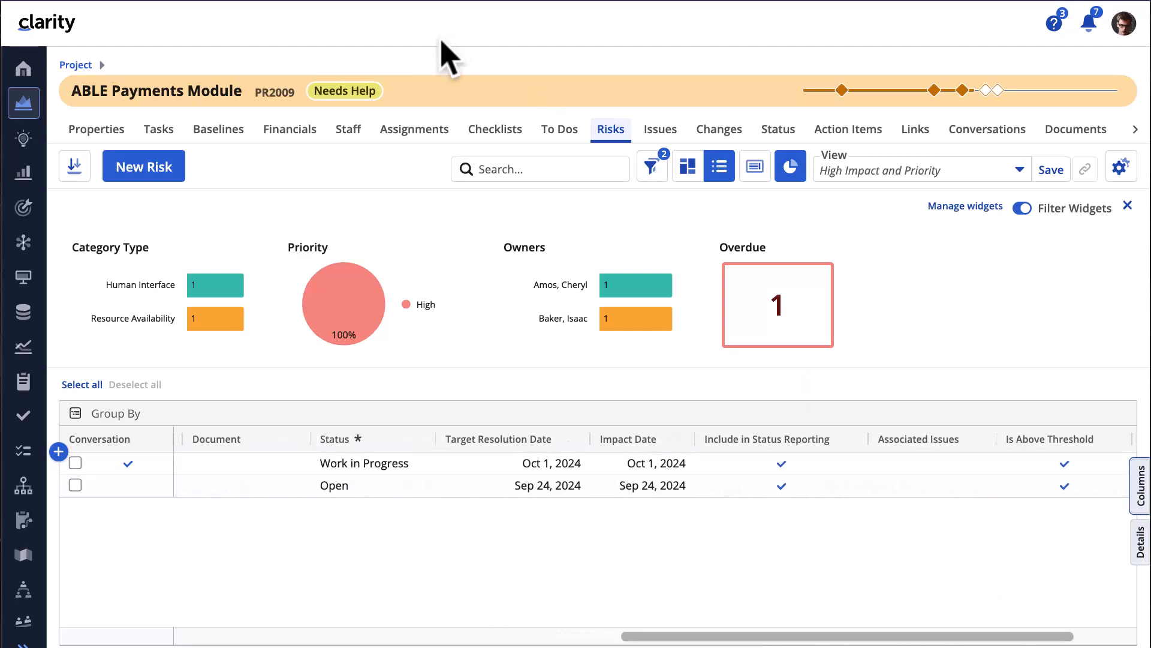
# - Link the Assigned Team Overallocated risk to the Requested Resource Not Available issue
pyautogui.click(957, 470)
pyautogui.click(331, 382)
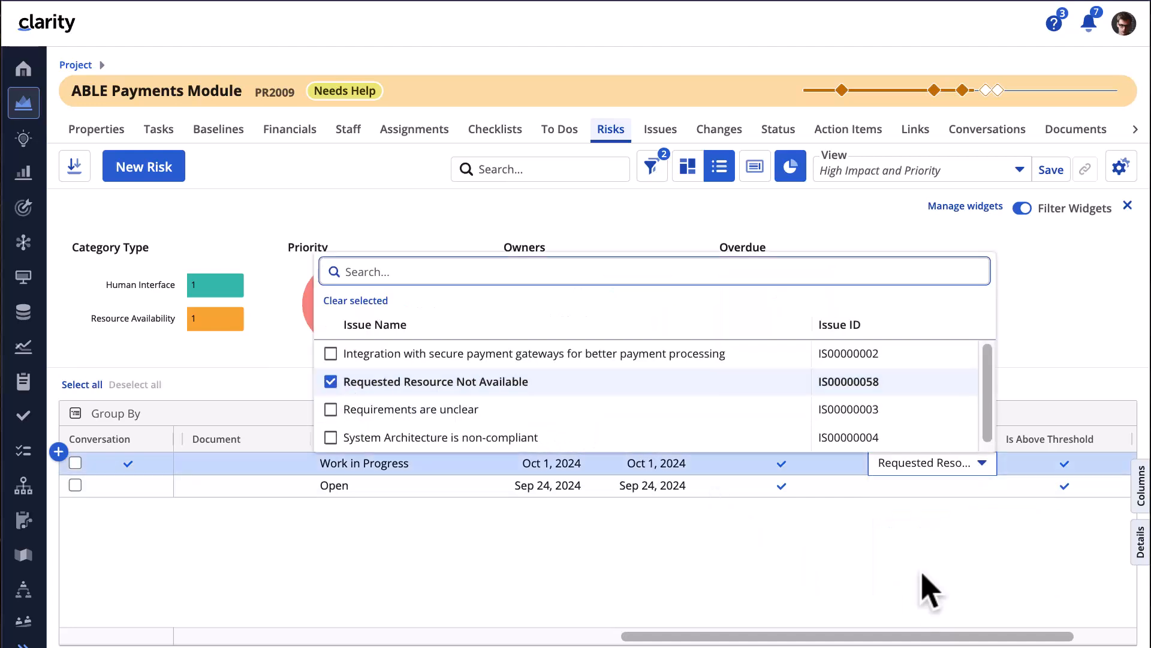
pyautogui.click(927, 590)
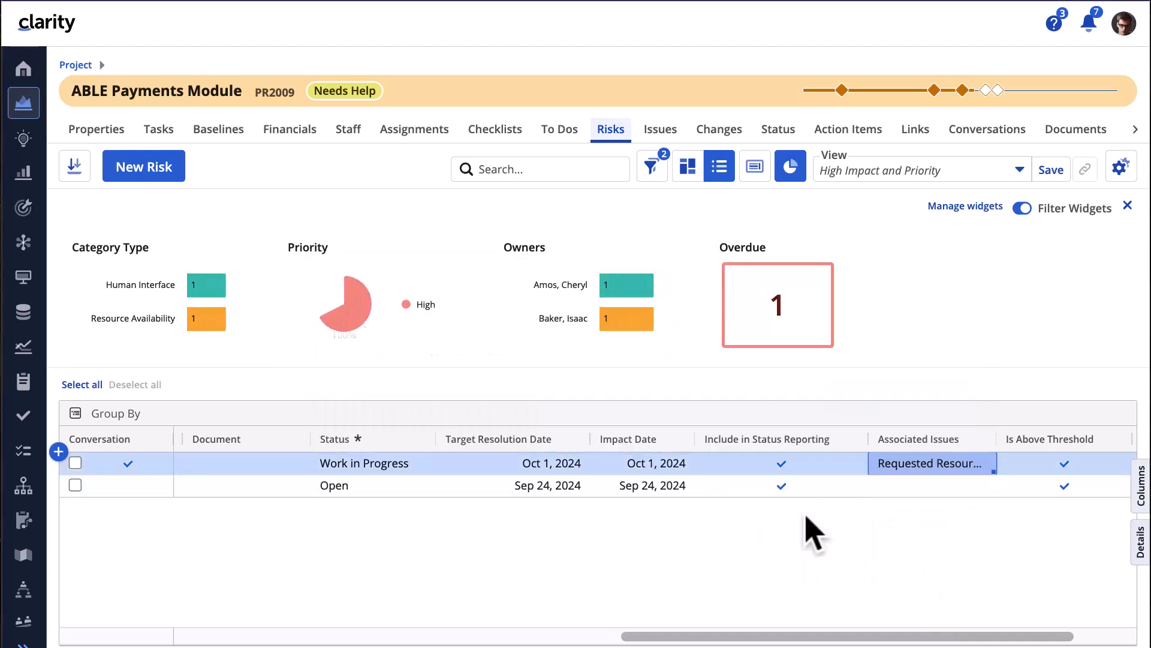
pyautogui.click(662, 144)
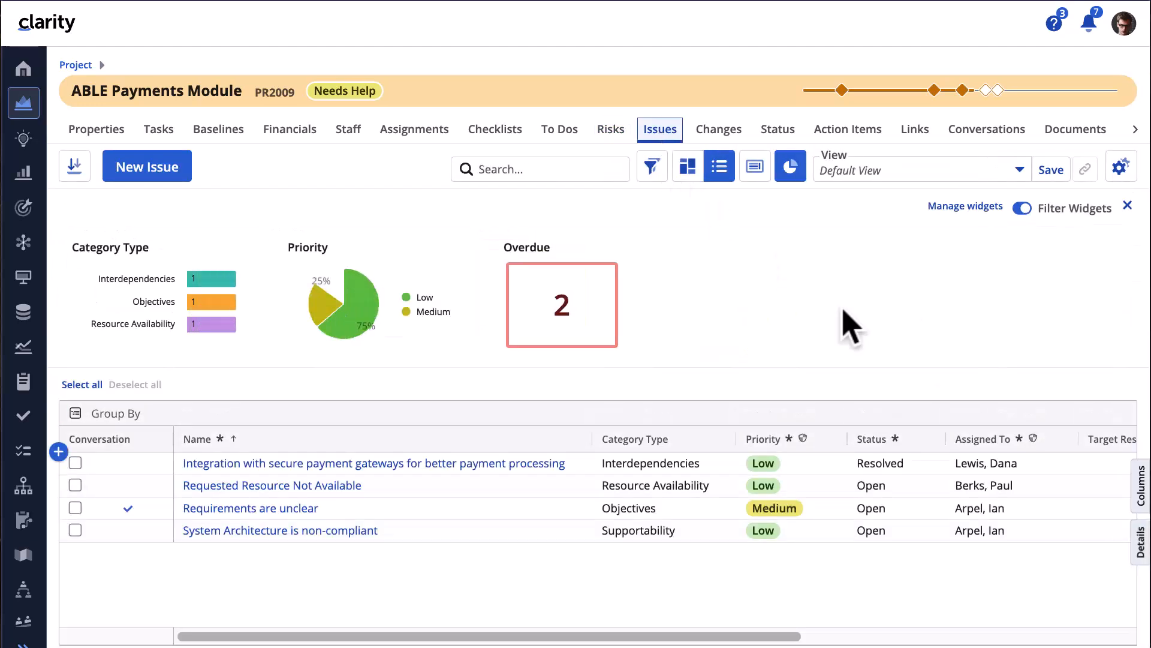
# - Add the Originating Issue/Risk column to the issues list, found by searching 'orig', and scroll to view it
pyautogui.click(1143, 491)
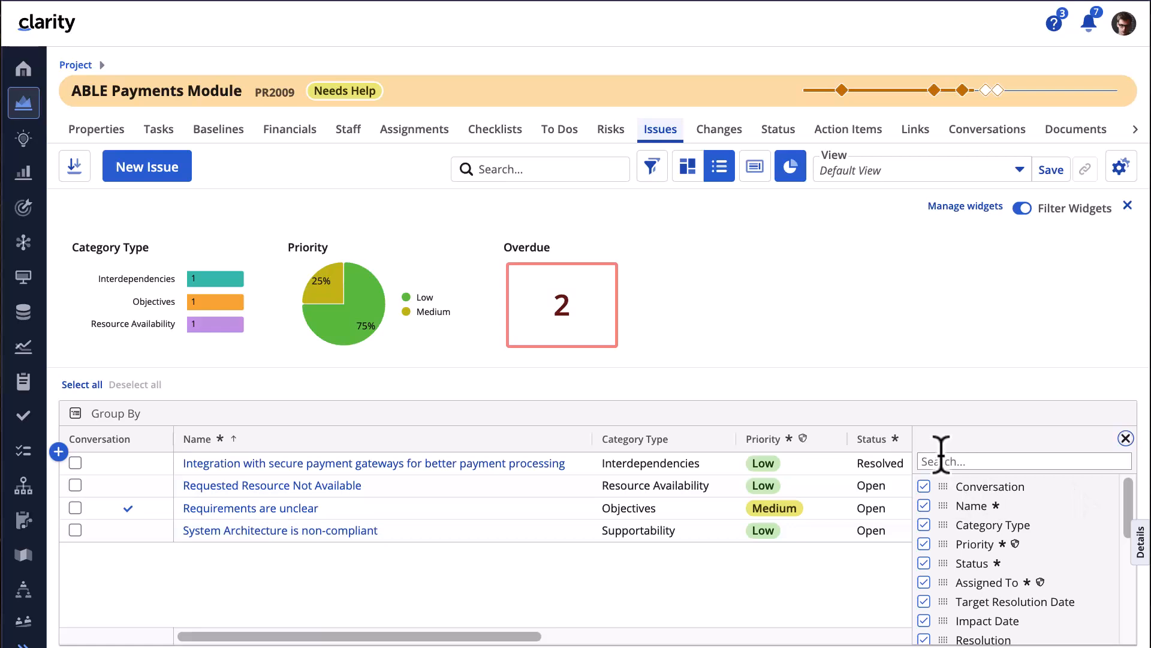
pyautogui.write('orig')
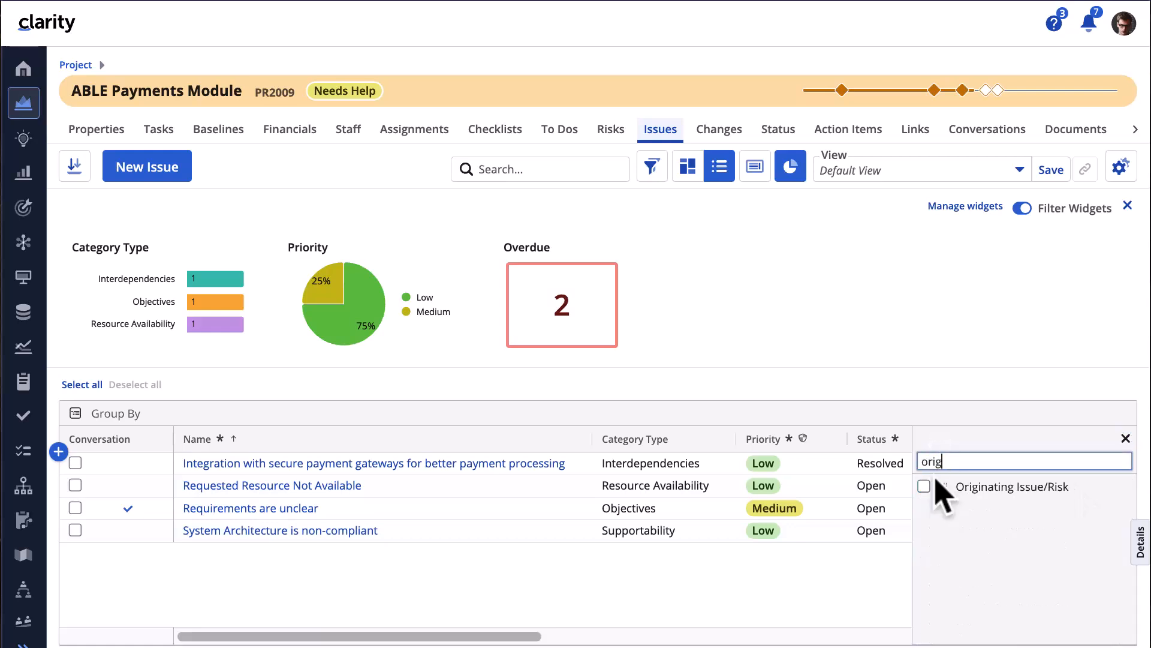
pyautogui.click(925, 486)
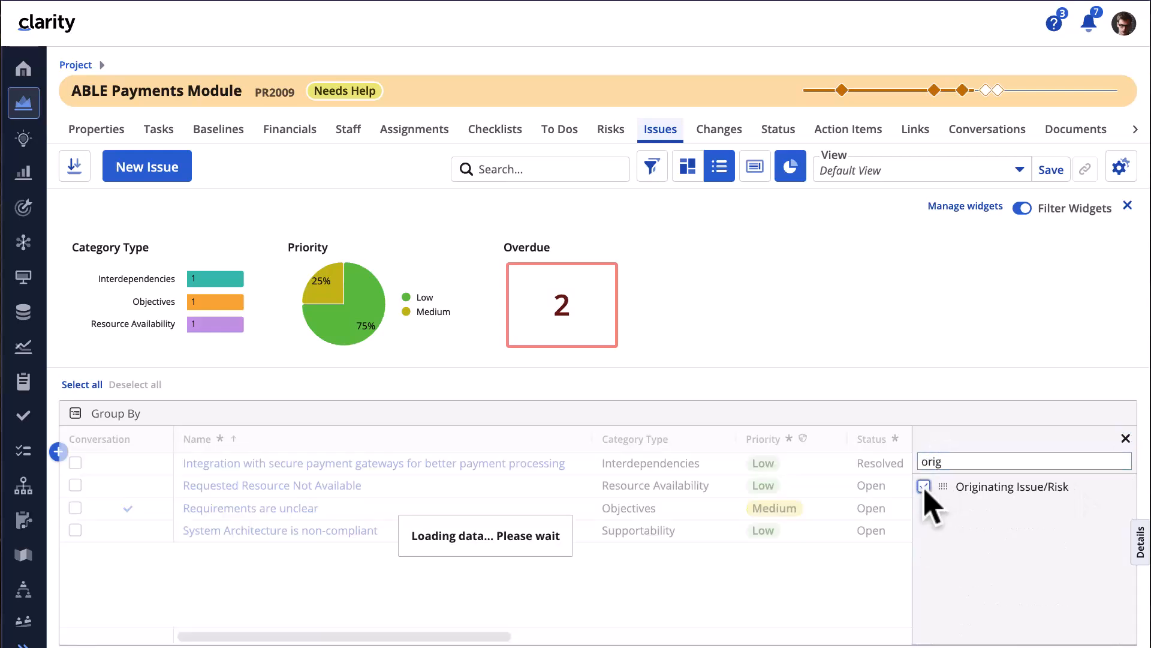
pyautogui.click(1126, 438)
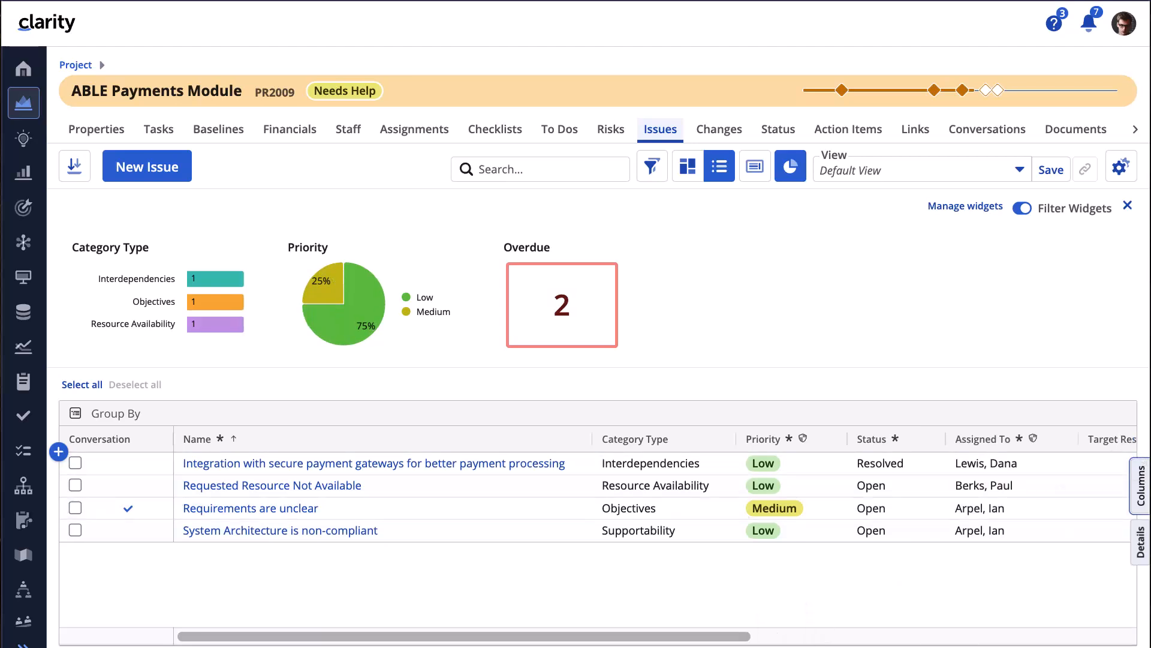
pyautogui.moveTo(667, 637); pyautogui.dragTo(1041, 637)
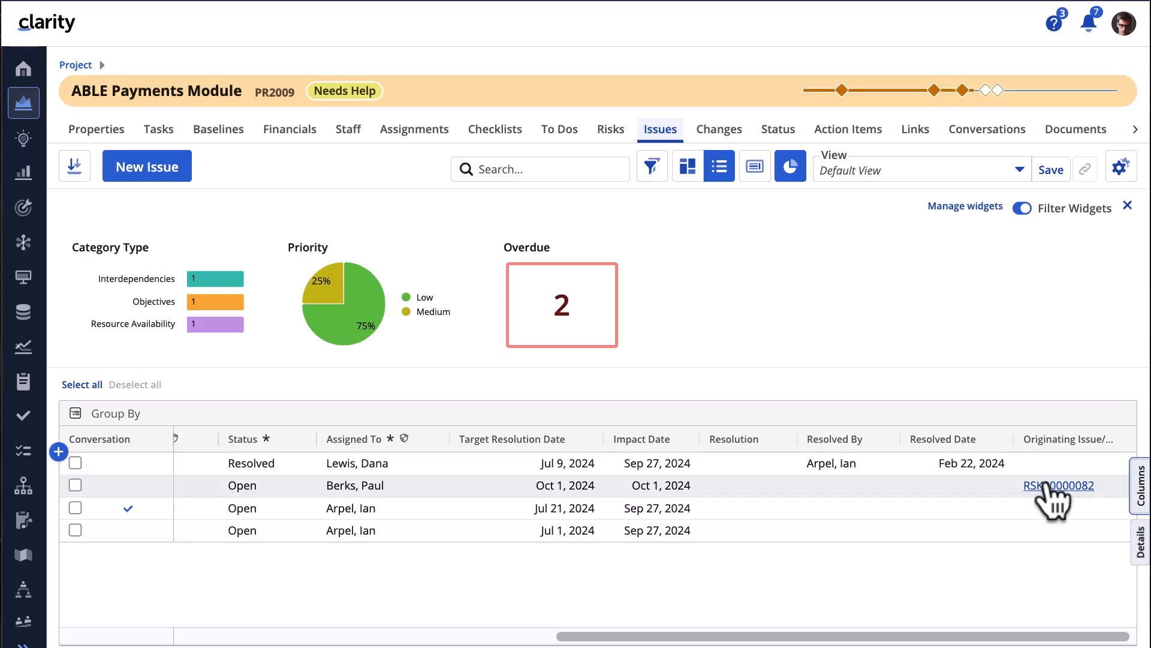
pyautogui.click(721, 132)
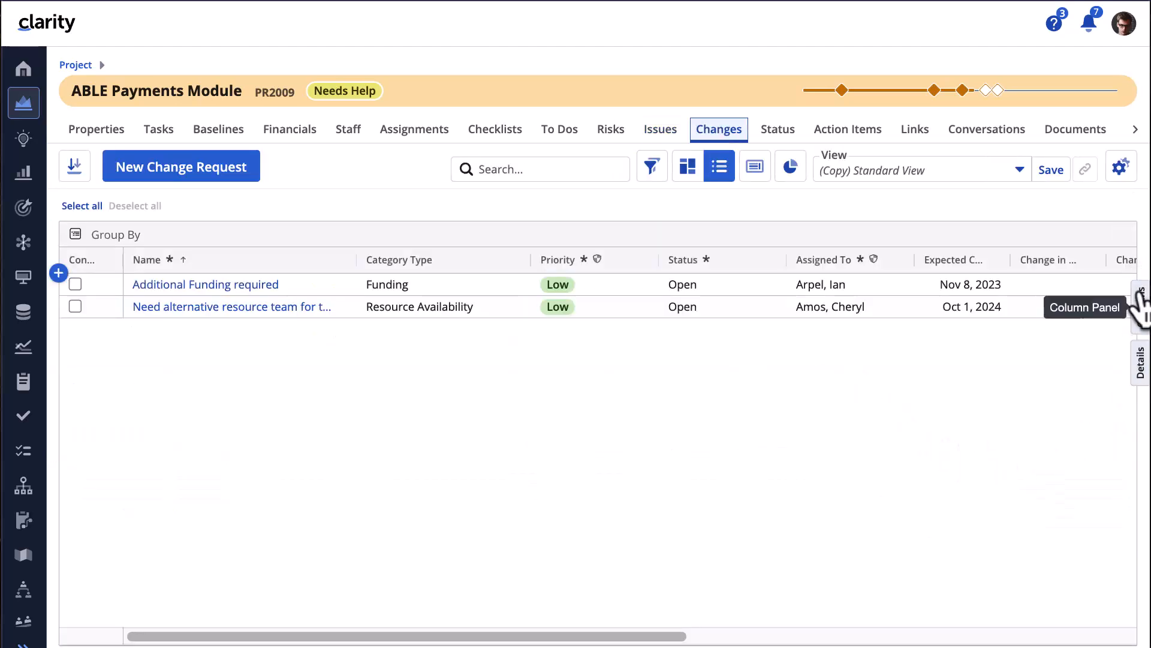
# - Add the Originating Issue/Risk column to the change requests, then follow row 2's originating risk link
pyautogui.click(1140, 303)
pyautogui.click(1020, 281)
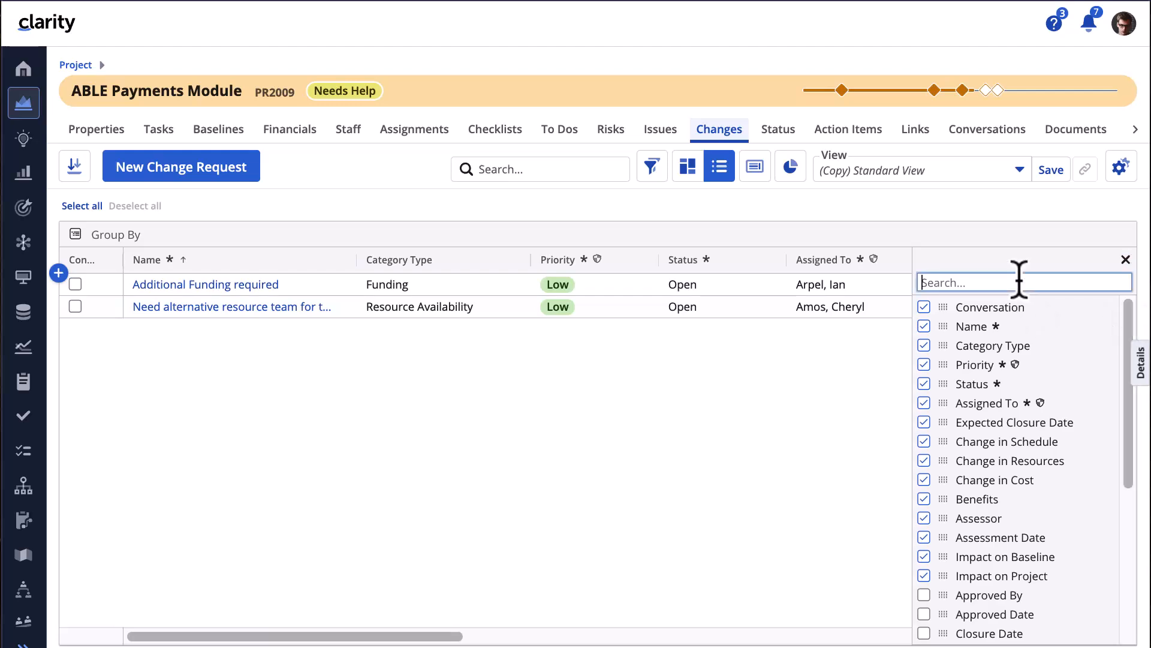
pyautogui.write('origin')
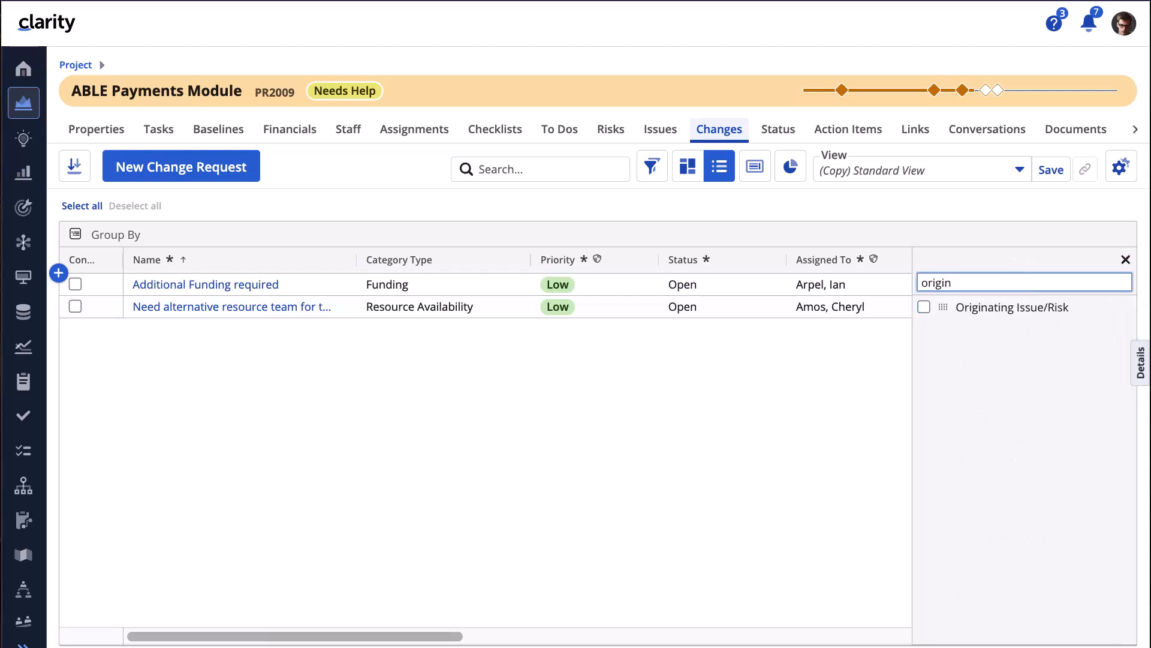
pyautogui.click(924, 307)
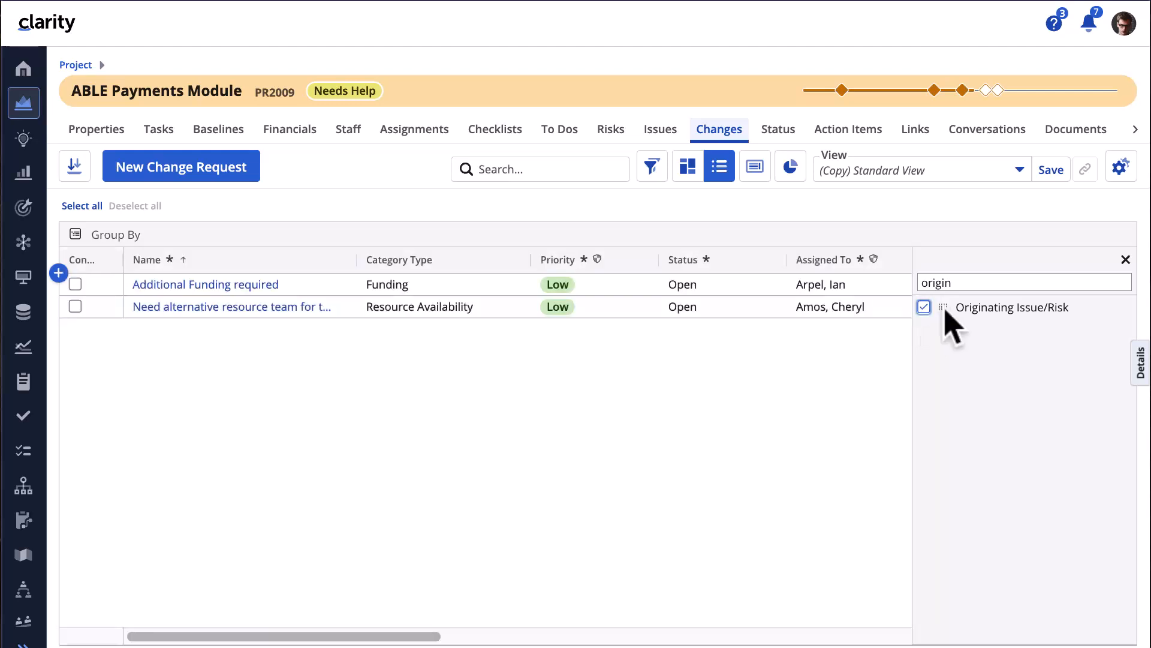
pyautogui.click(1126, 260)
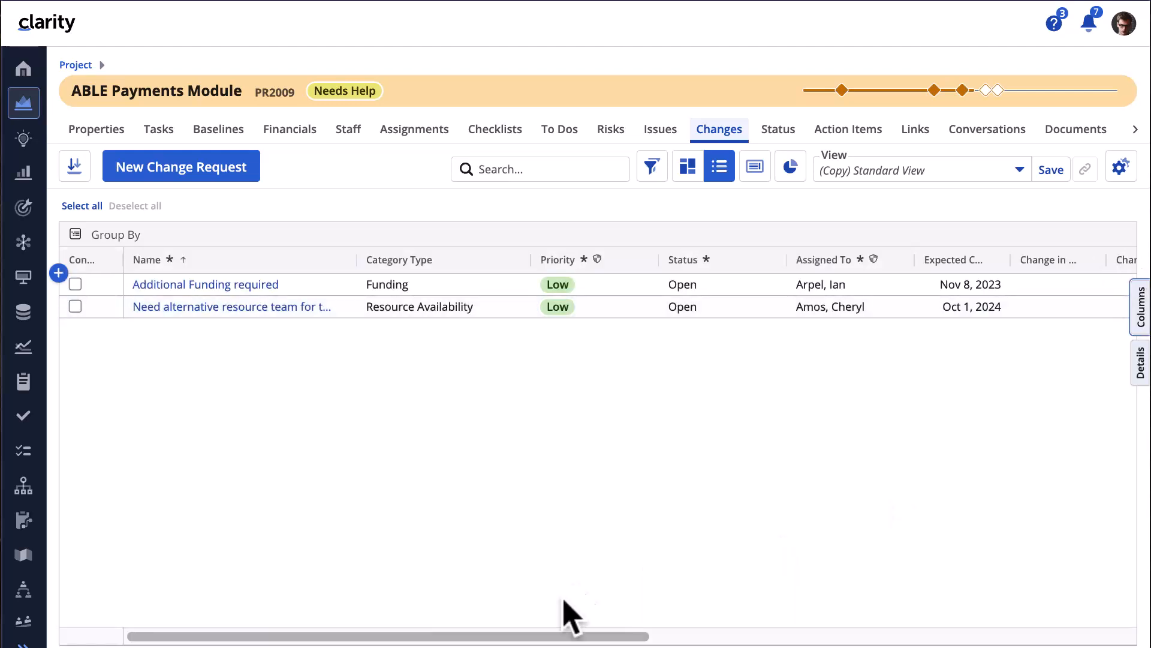
pyautogui.moveTo(608, 636); pyautogui.dragTo(1080, 627)
pyautogui.click(1059, 306)
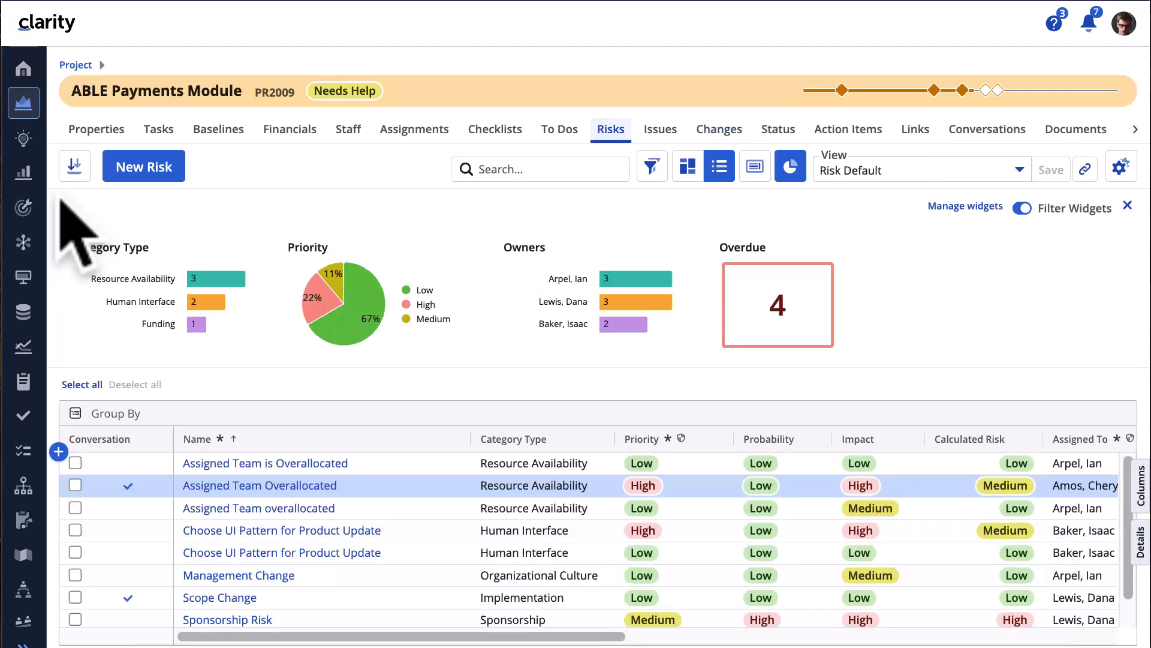
# - Export the risk list, dismiss the export message, and group the risks by Priority
pyautogui.click(74, 166)
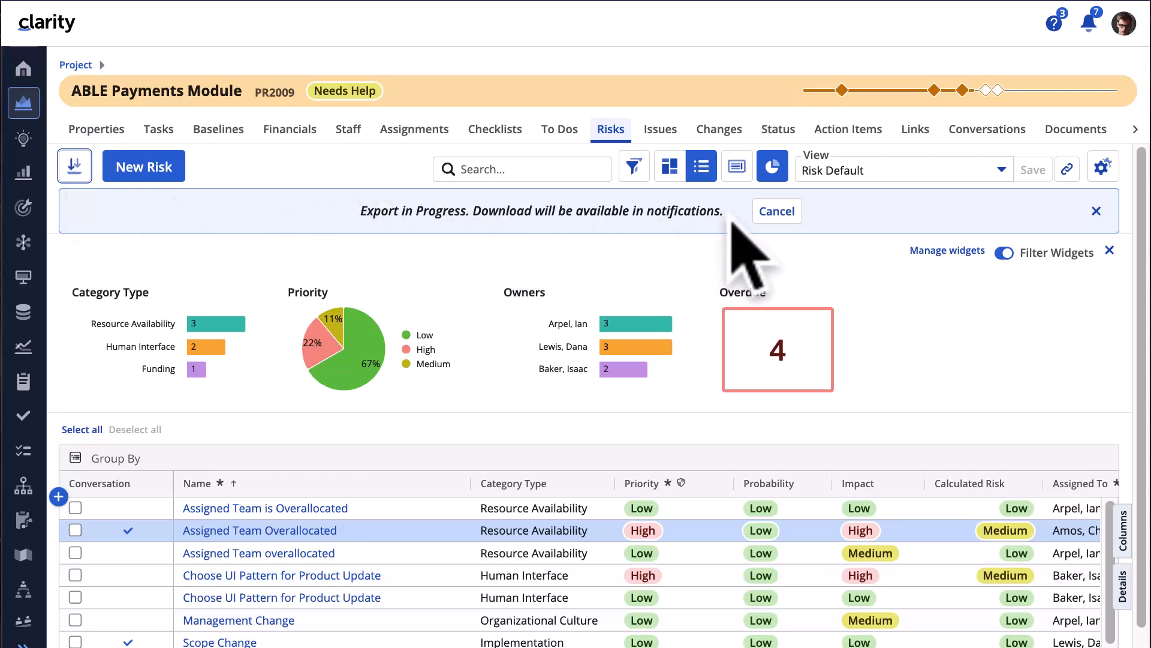
pyautogui.click(764, 211)
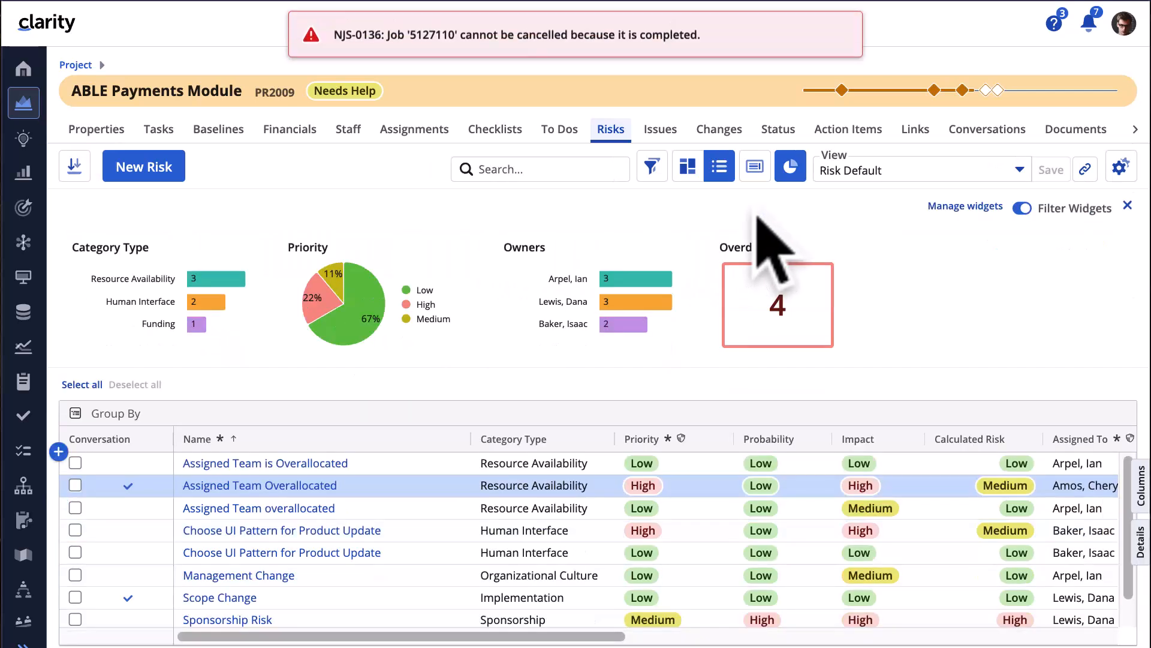
pyautogui.moveTo(646, 448); pyautogui.dragTo(186, 407)
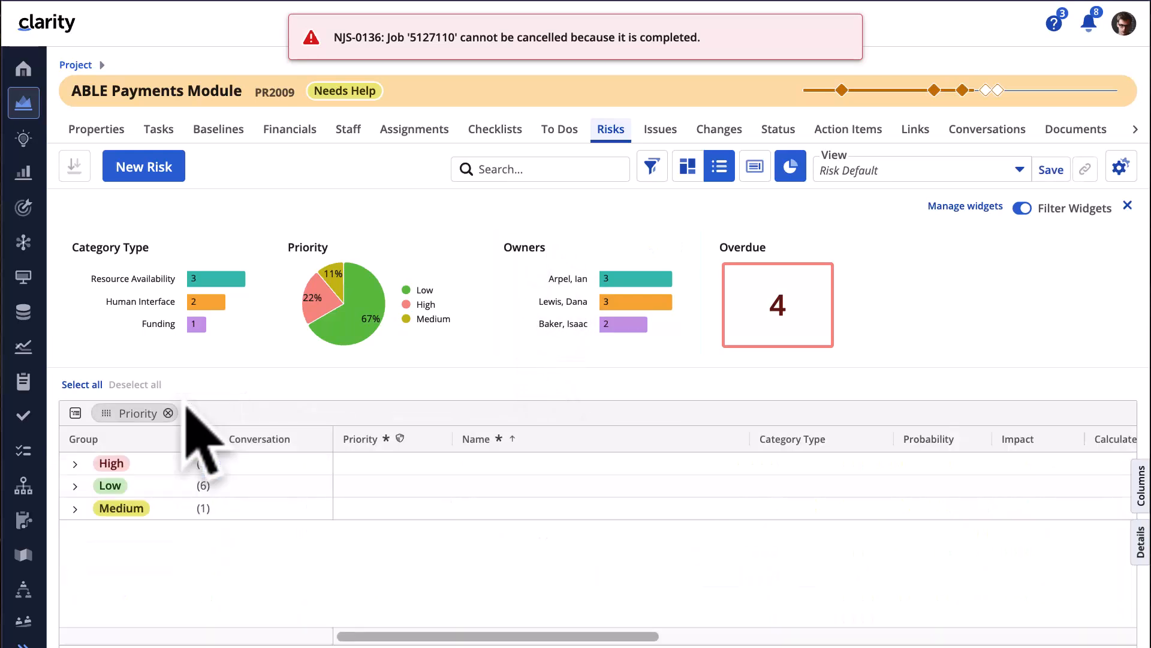
# - Expand the High and Low priority groups, remove the Priority grouping, and bring up the Sponsorship Risk actions
pyautogui.click(75, 464)
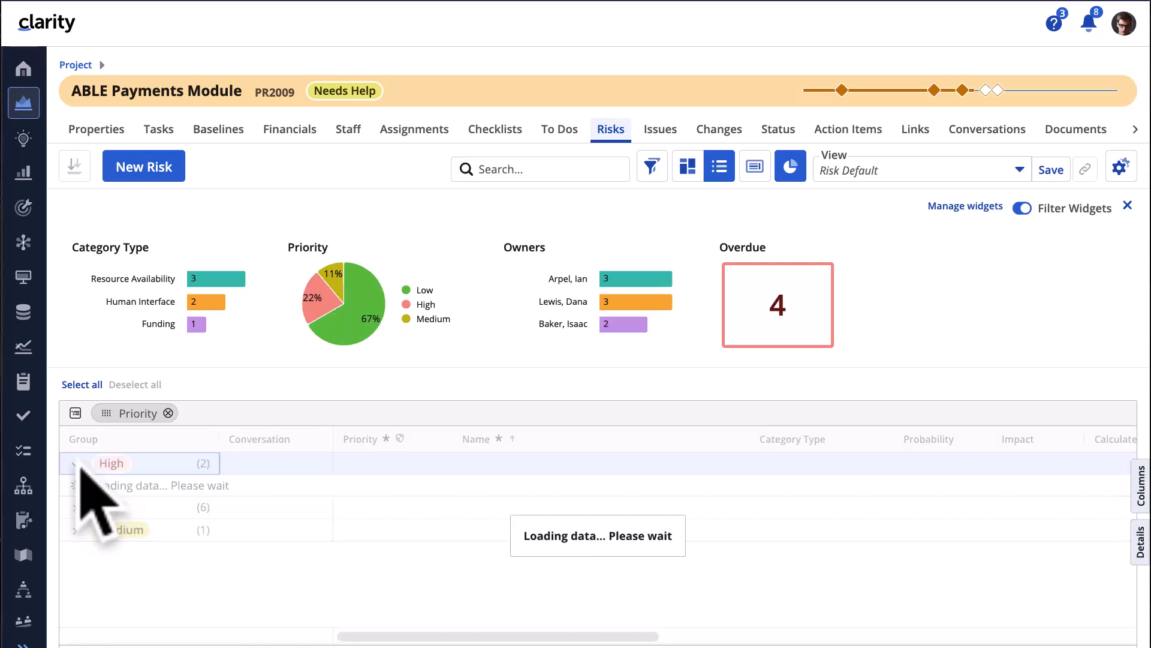
pyautogui.click(76, 531)
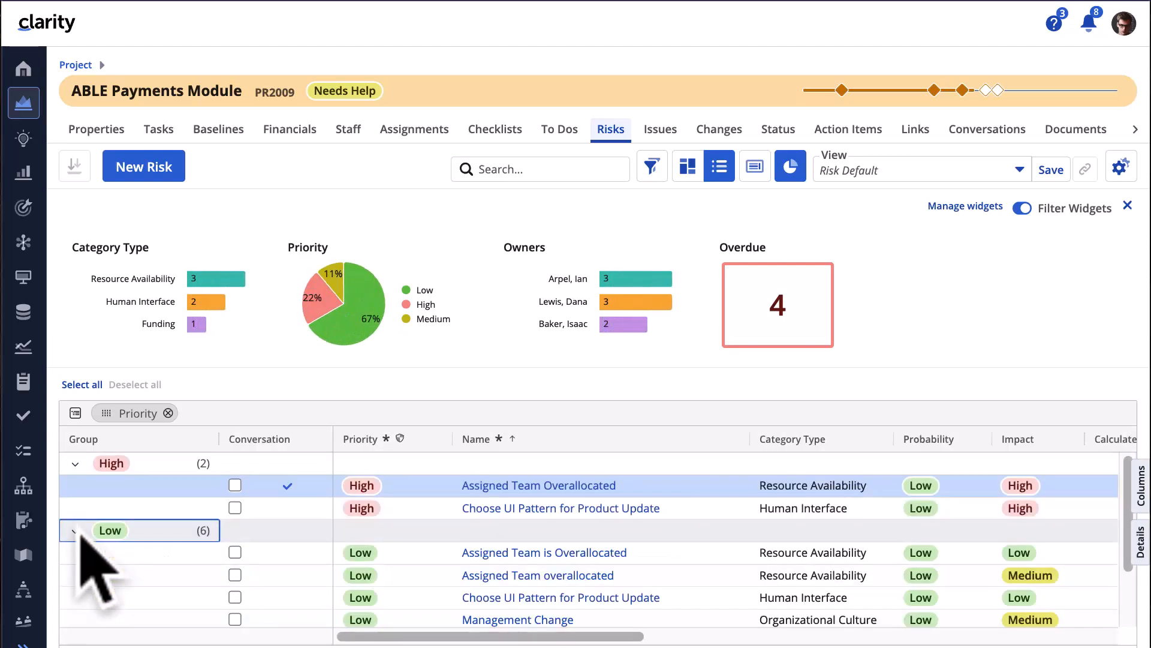
pyautogui.click(170, 413)
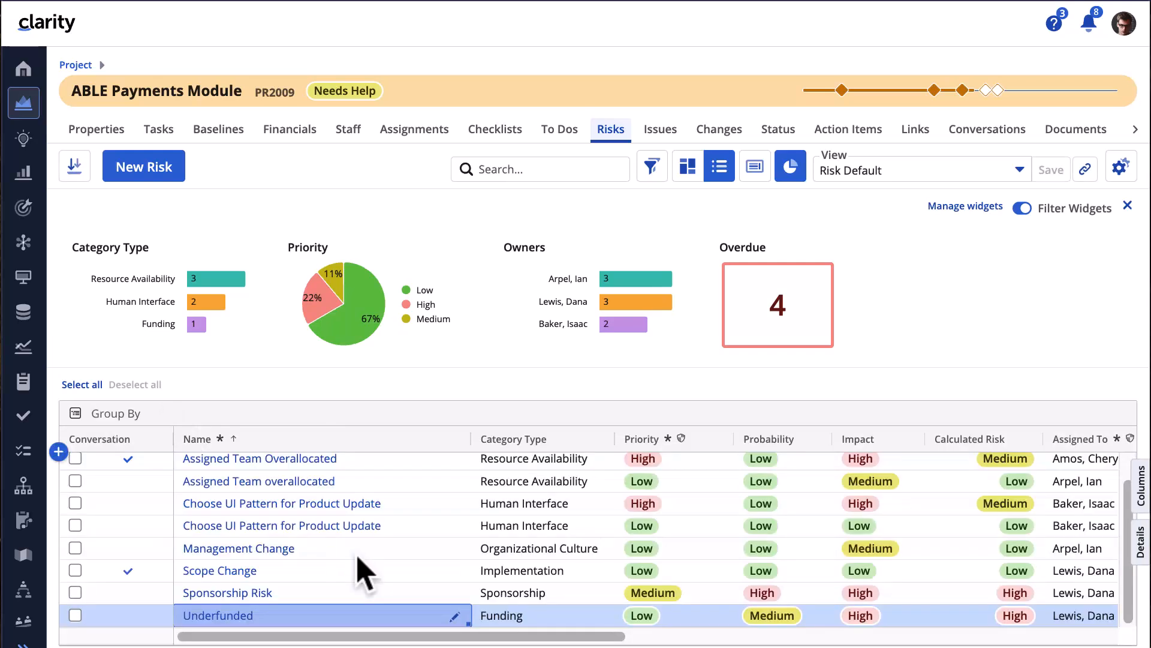
pyautogui.rightClick(346, 591)
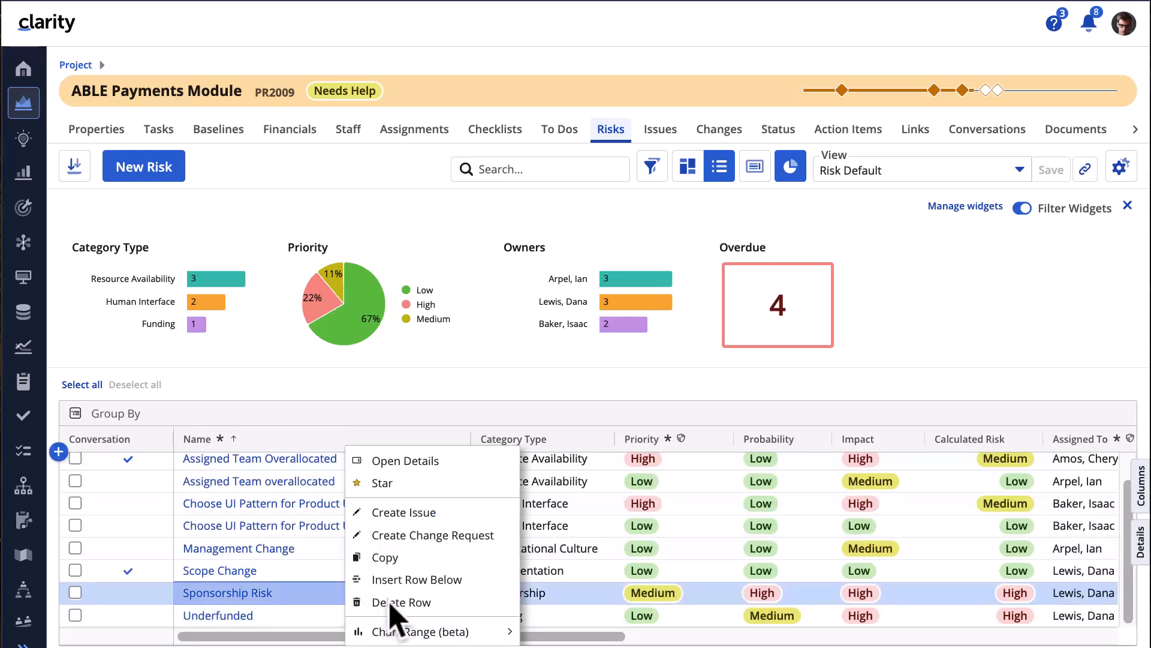